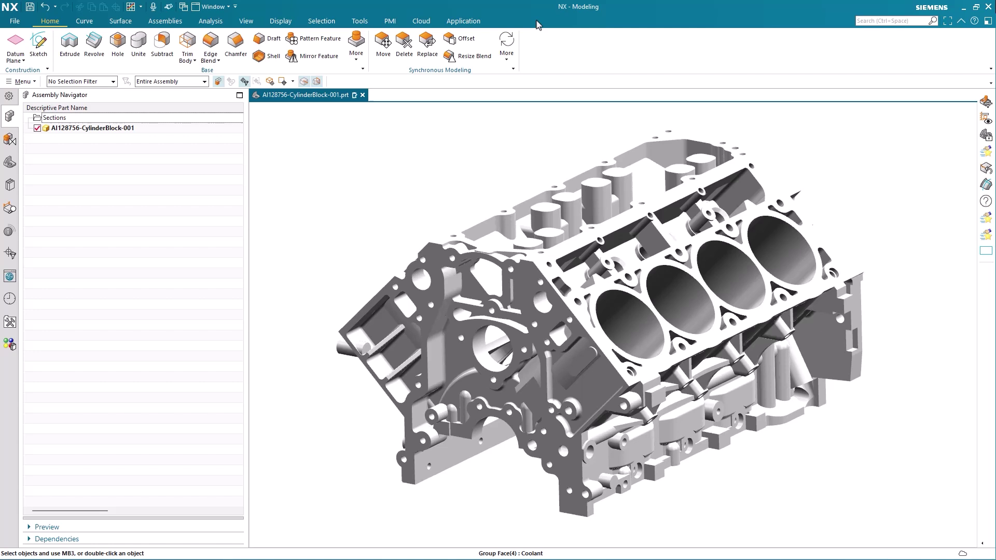
Enable the Performance Predictor tools and display the Performance Predictor Navigator.
{"action": "right_click", "coordinate": [537, 25]}
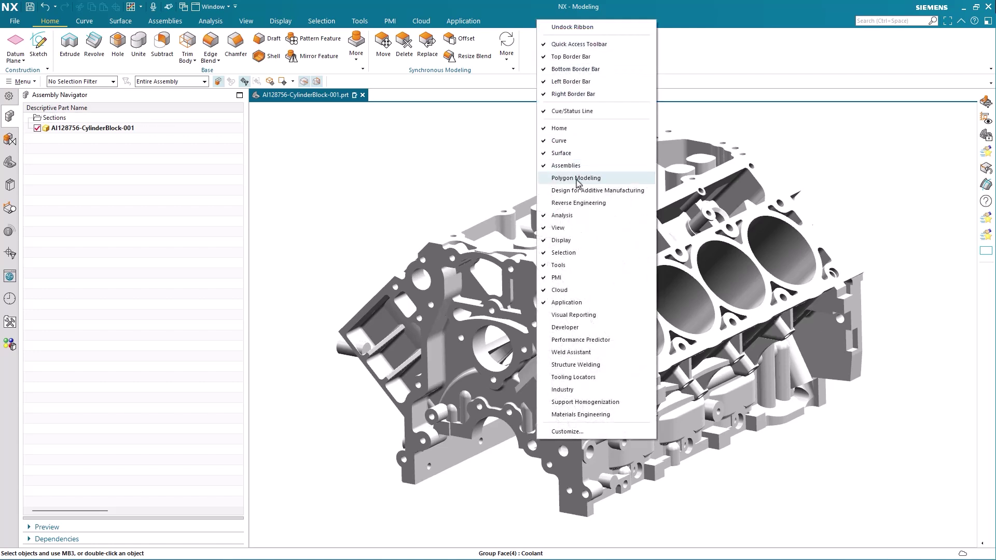
{"action": "left_click", "coordinate": [588, 344]}
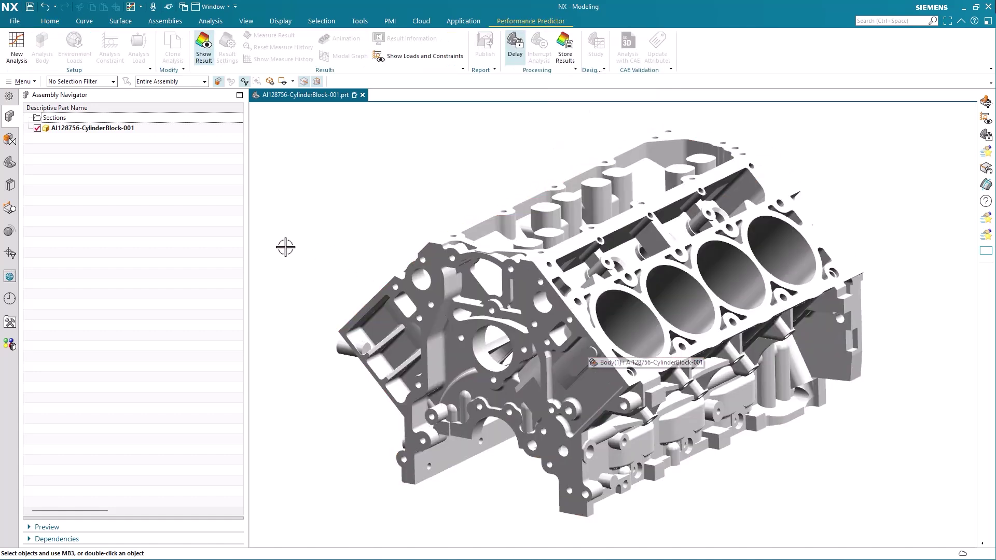
{"action": "right_click", "coordinate": [8, 378]}
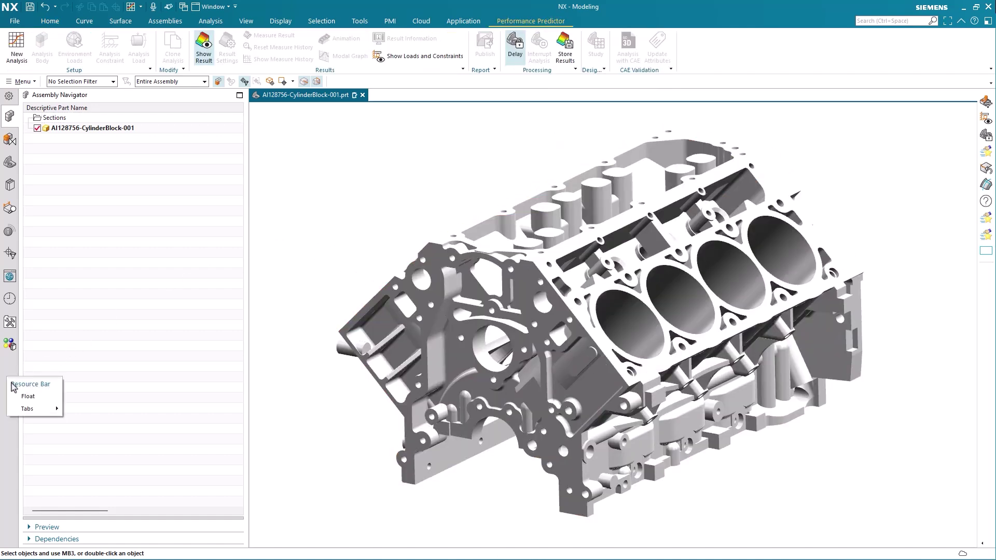
{"action": "mouse_move", "coordinate": [29, 409]}
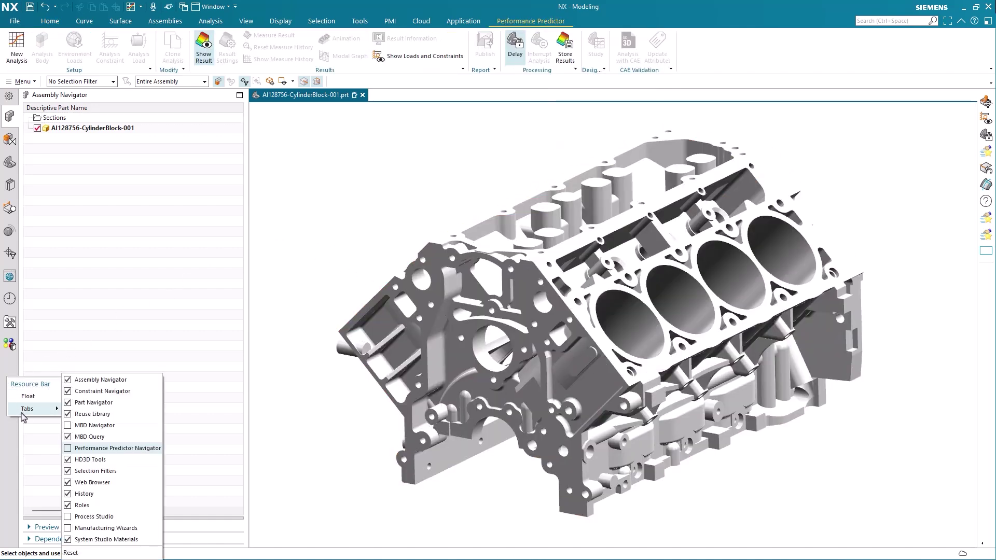
{"action": "left_click", "coordinate": [76, 448]}
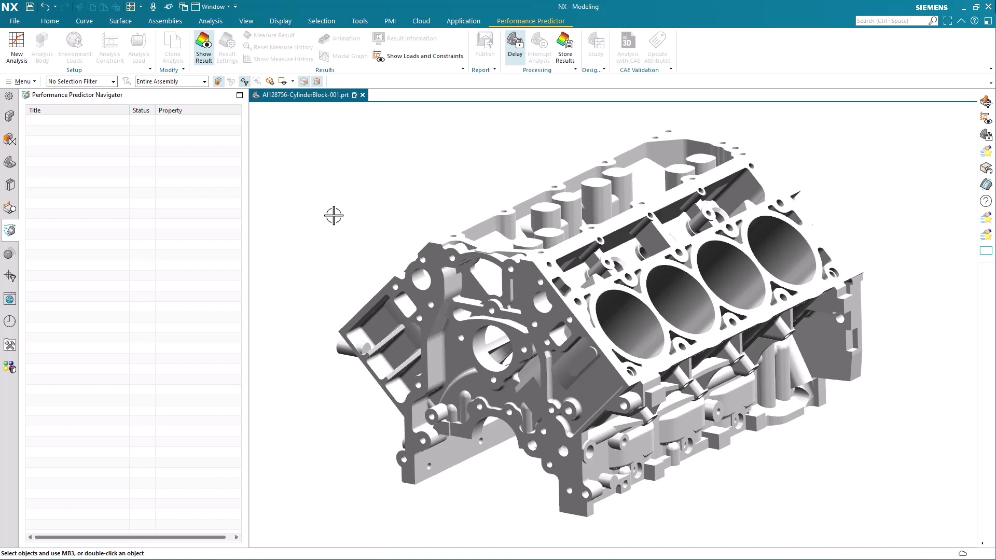
Create a Structural (Linear Statics) analysis named "Quick Check Temp/Mech" with automatic resolution at Coarse.
{"action": "left_click", "coordinate": [516, 51]}
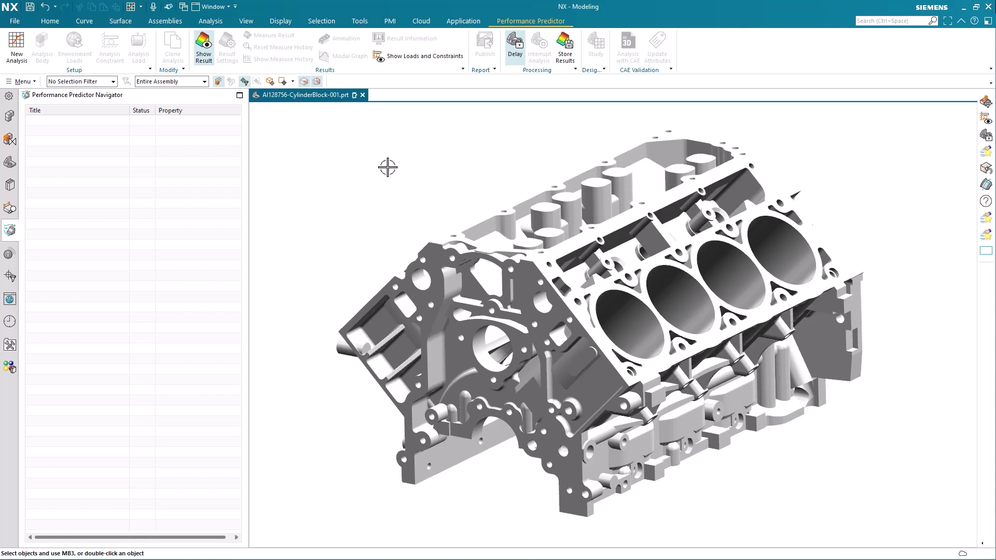
{"action": "left_click", "coordinate": [19, 50]}
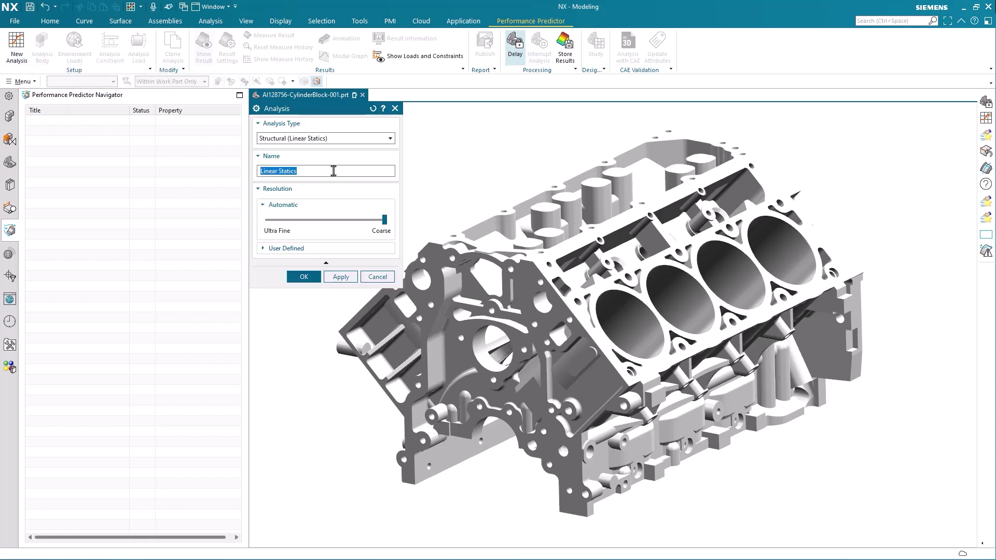
{"action": "type", "text": "Quick Check Temp/Mech"}
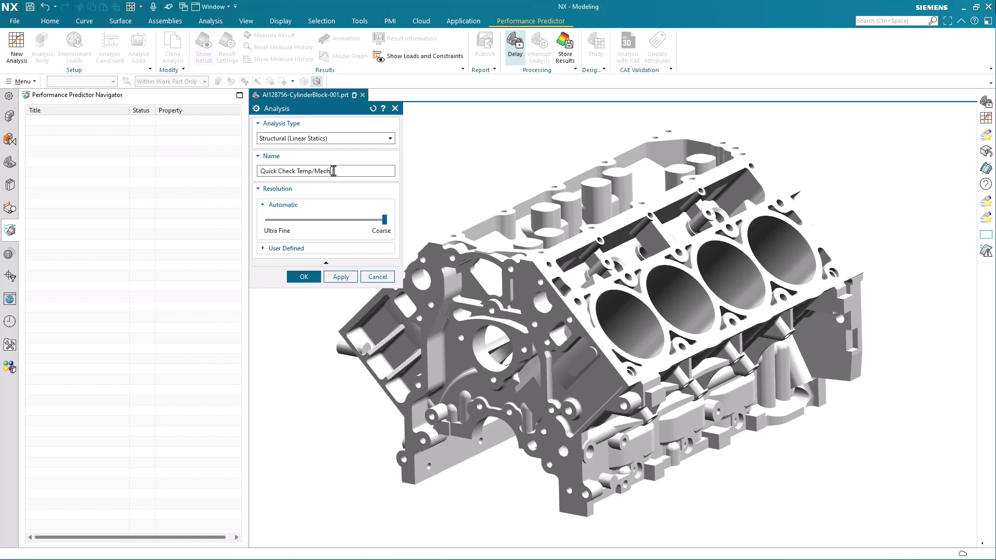
{"action": "mouse_move", "coordinate": [385, 221]}
{"action": "left_mouse_down"}
{"action": "mouse_move", "coordinate": [325, 223]}
{"action": "mouse_move", "coordinate": [394, 225]}
{"action": "left_mouse_up"}
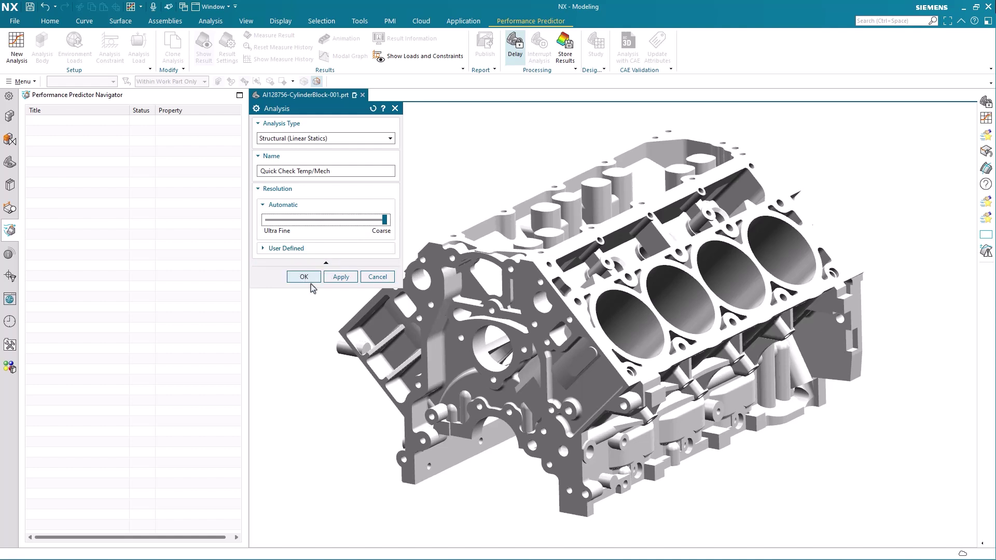
{"action": "middle_click", "coordinate": [423, 175]}
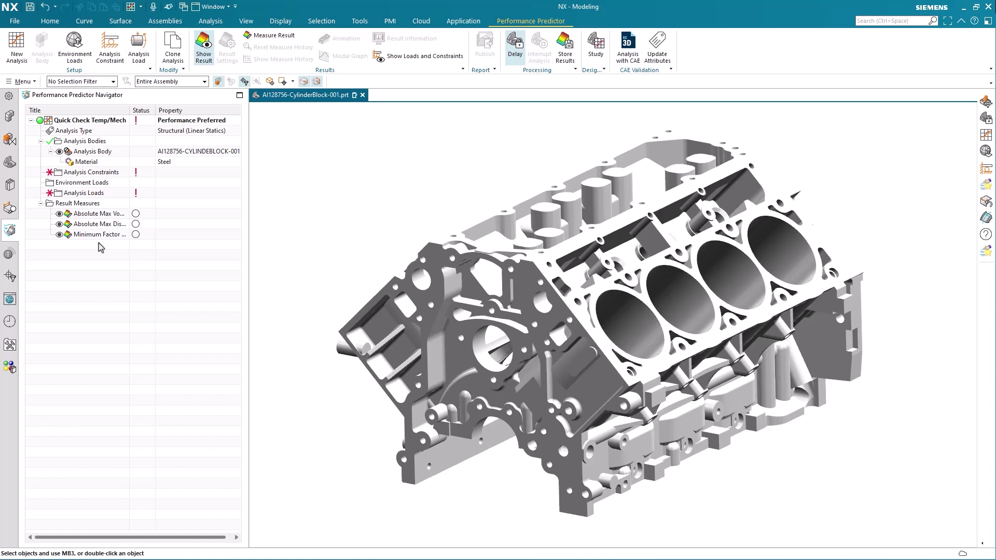
Add an environment load with a reference temperature of 20 °C.
{"action": "left_click", "coordinate": [75, 46]}
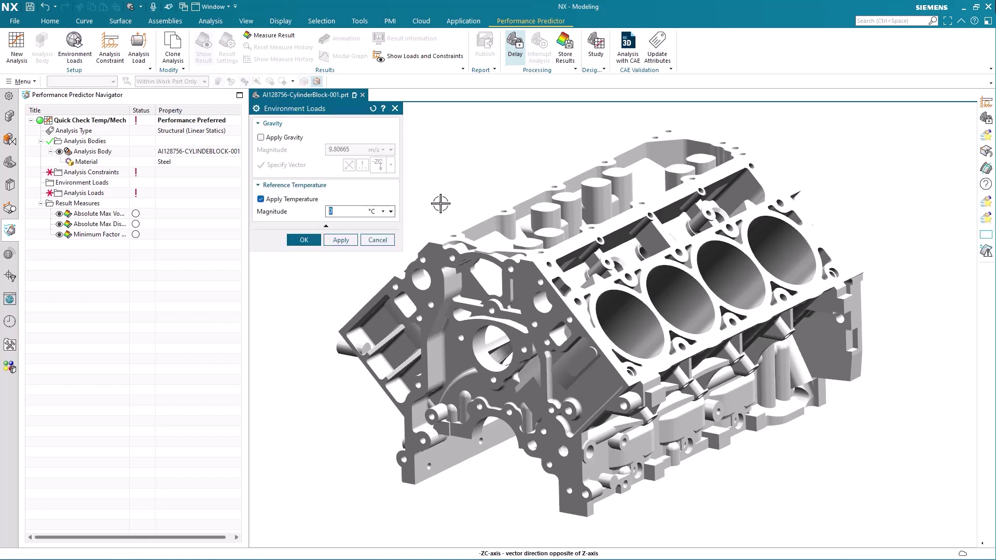
{"action": "type", "text": "20"}
{"action": "key", "text": "Return"}
{"action": "left_click", "coordinate": [313, 241]}
Apply a Fixed constraint to the two long underside faces of the cylinder block, using the Single Face rule.
{"action": "left_click", "coordinate": [109, 56]}
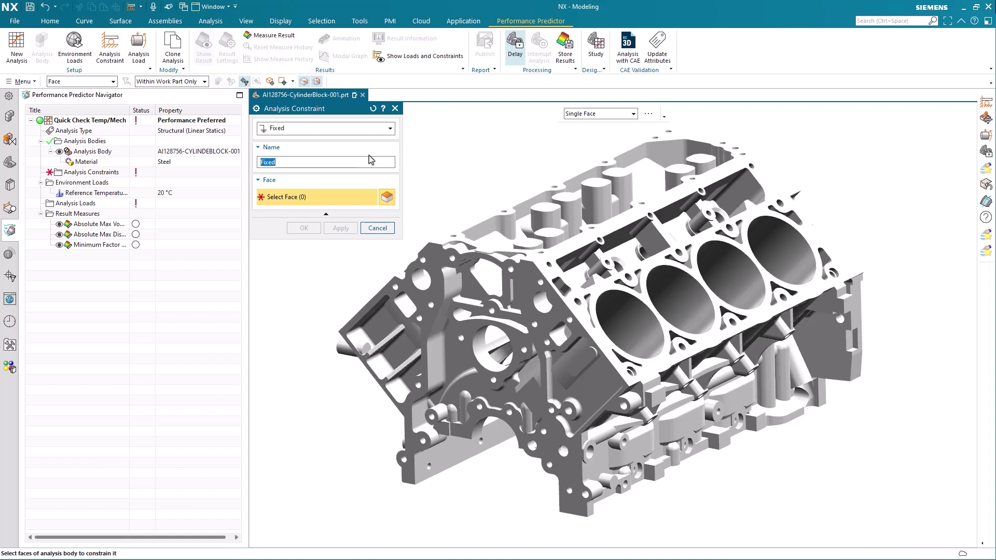
{"action": "left_click", "coordinate": [583, 114]}
{"action": "left_click", "coordinate": [585, 126]}
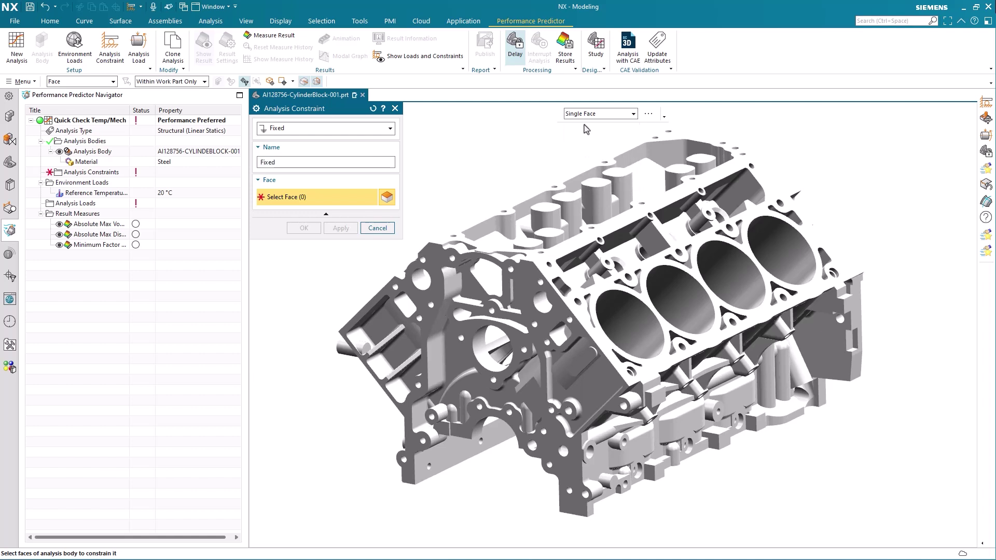
{"action": "left_click", "coordinate": [447, 467]}
{"action": "scroll", "coordinate": [450, 456], "scroll_direction": "down", "scroll_amount": 1}
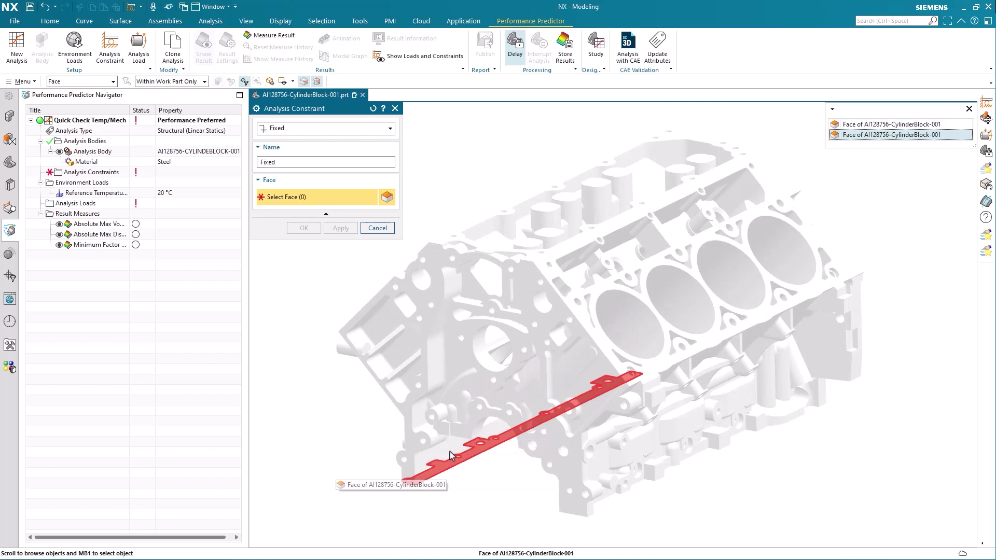
{"action": "left_click", "coordinate": [451, 458]}
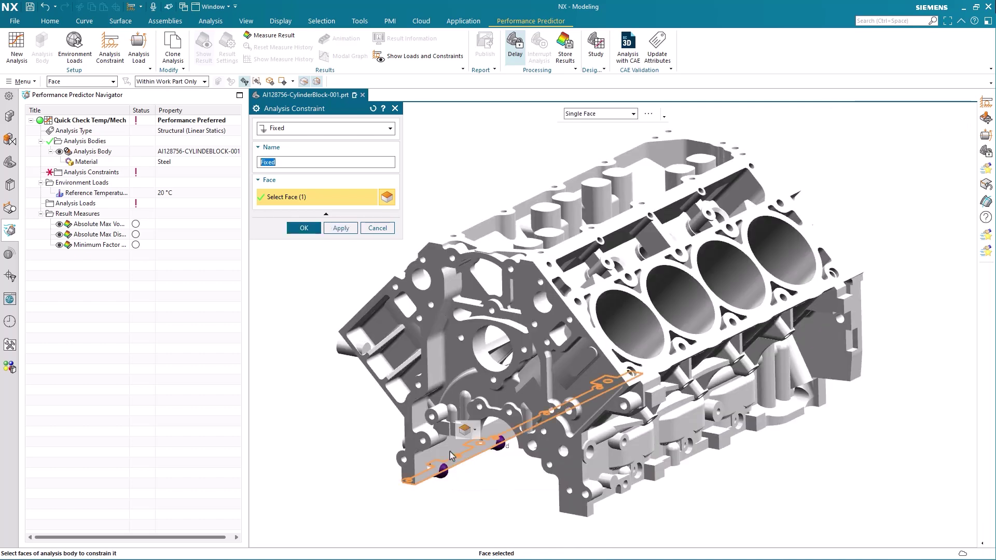
{"action": "left_click", "coordinate": [573, 505]}
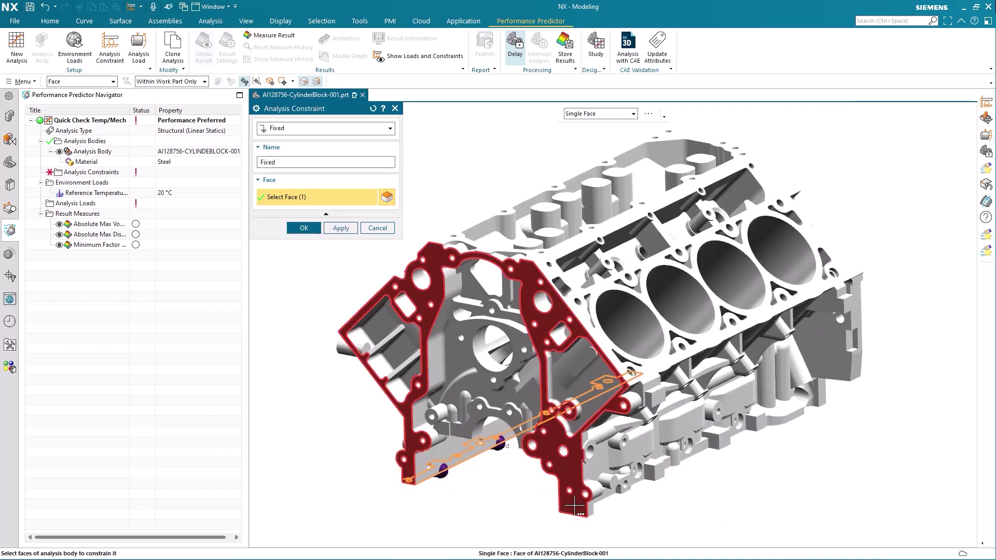
{"action": "scroll", "coordinate": [572, 507], "scroll_direction": "down", "scroll_amount": 2}
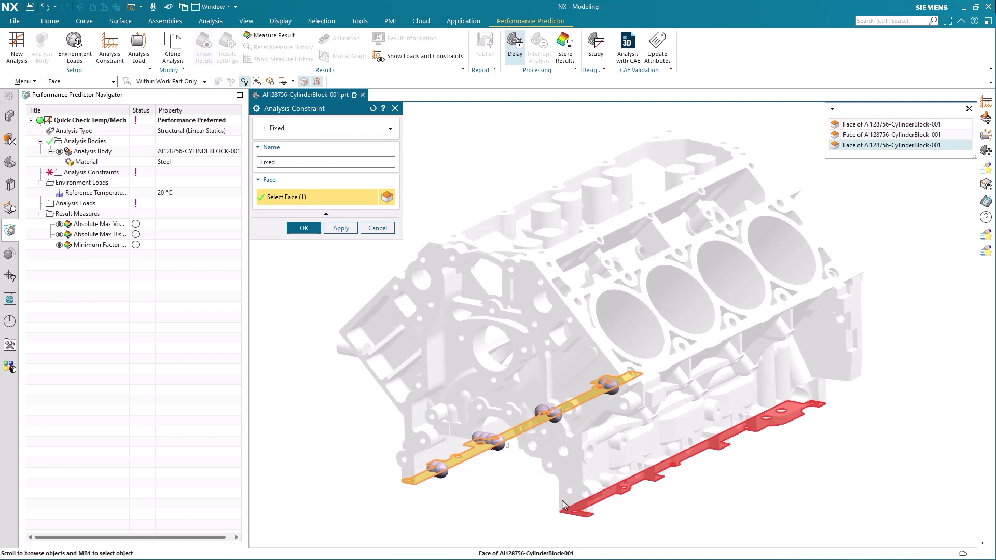
{"action": "left_click", "coordinate": [573, 507]}
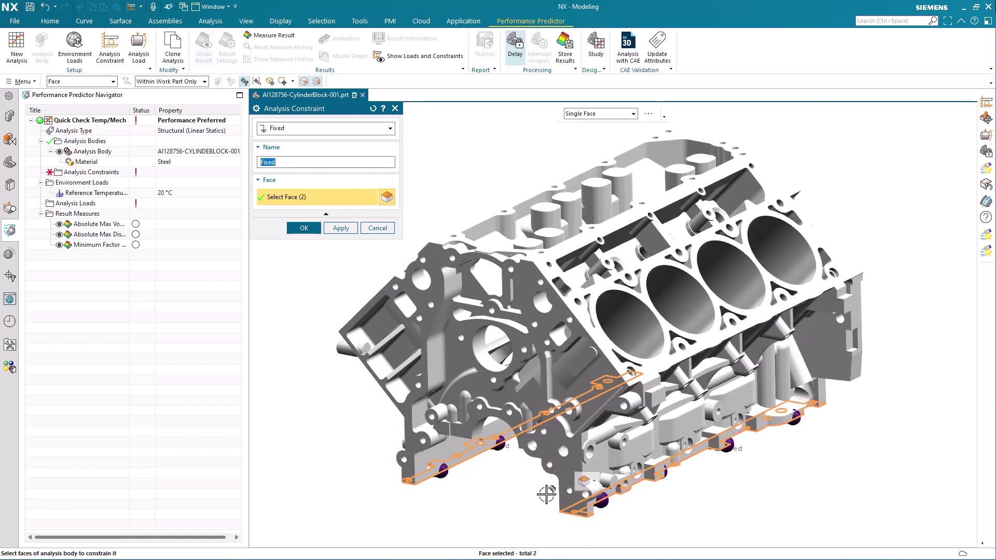
{"action": "left_click", "coordinate": [308, 229]}
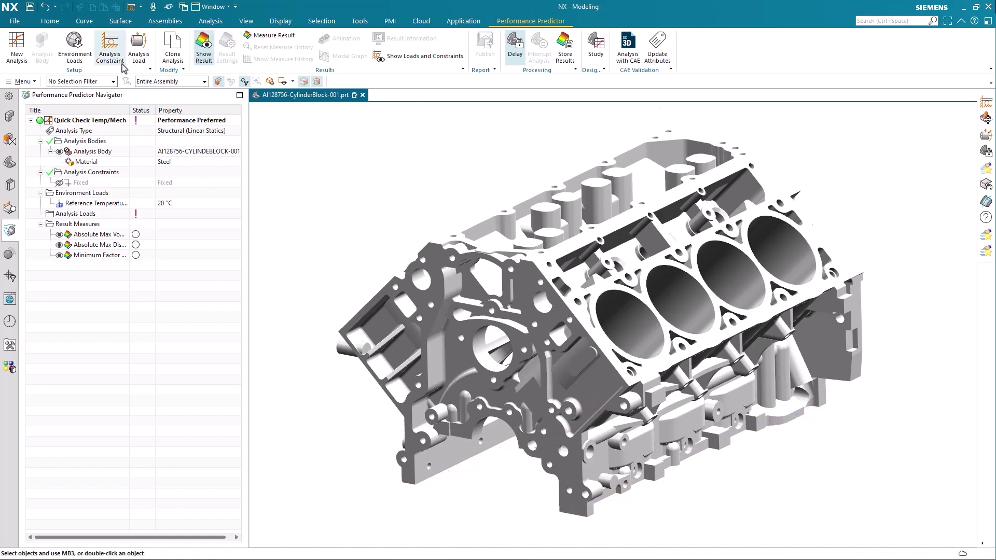
Apply a Fixed Temperature constraint of 120 °C to the inner valley faces on top of the block, using the Feature Faces rule.
{"action": "left_click", "coordinate": [109, 44]}
{"action": "left_click", "coordinate": [298, 131]}
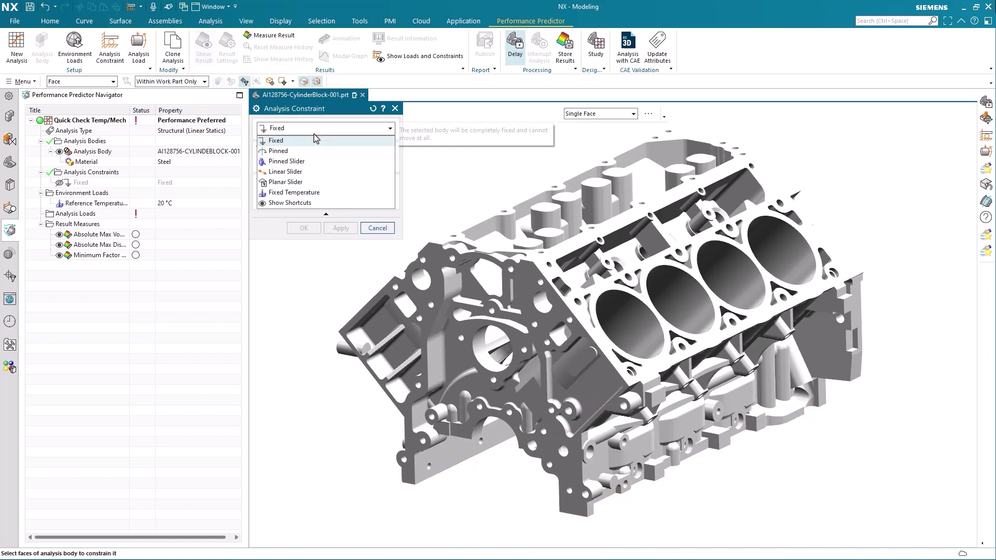
{"action": "left_click", "coordinate": [310, 192]}
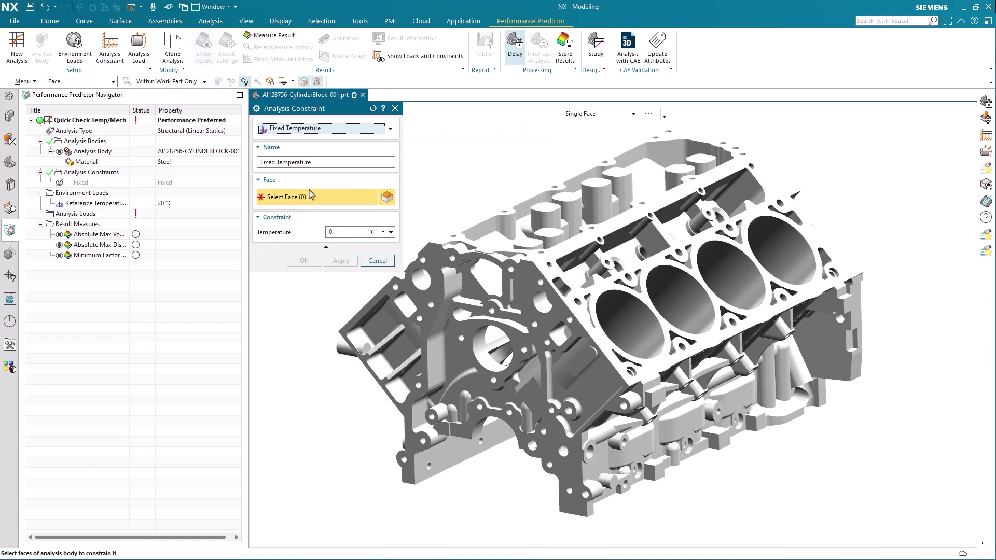
{"action": "left_click", "coordinate": [337, 234]}
{"action": "double_click", "coordinate": [338, 233]}
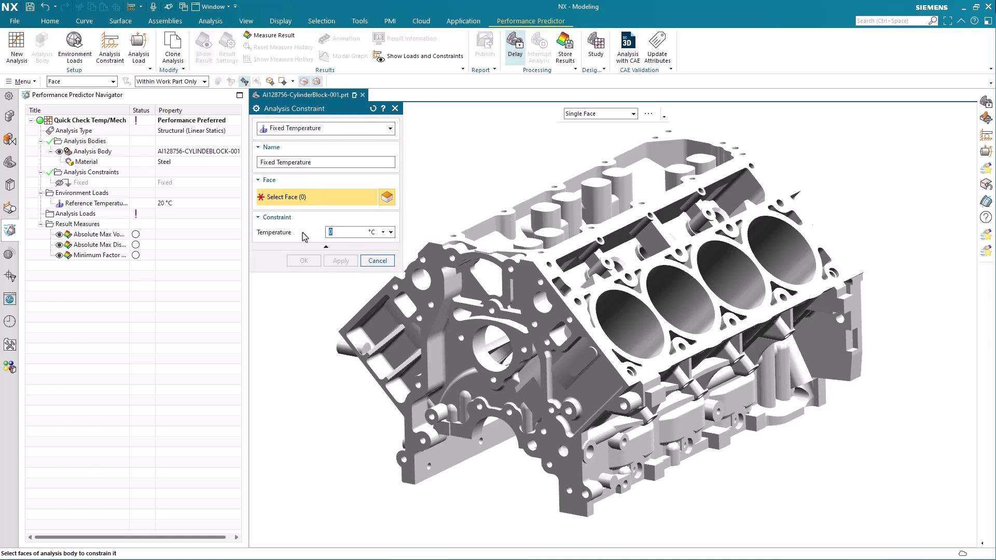
{"action": "type", "text": "120"}
{"action": "key", "text": "Return"}
{"action": "left_click", "coordinate": [597, 114]}
{"action": "left_click", "coordinate": [591, 171]}
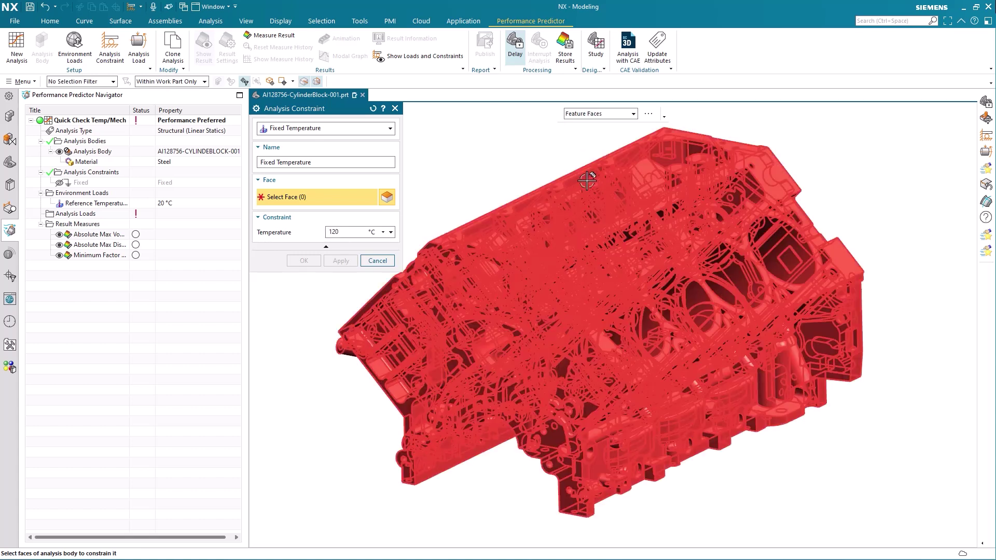
{"action": "left_click", "coordinate": [625, 166]}
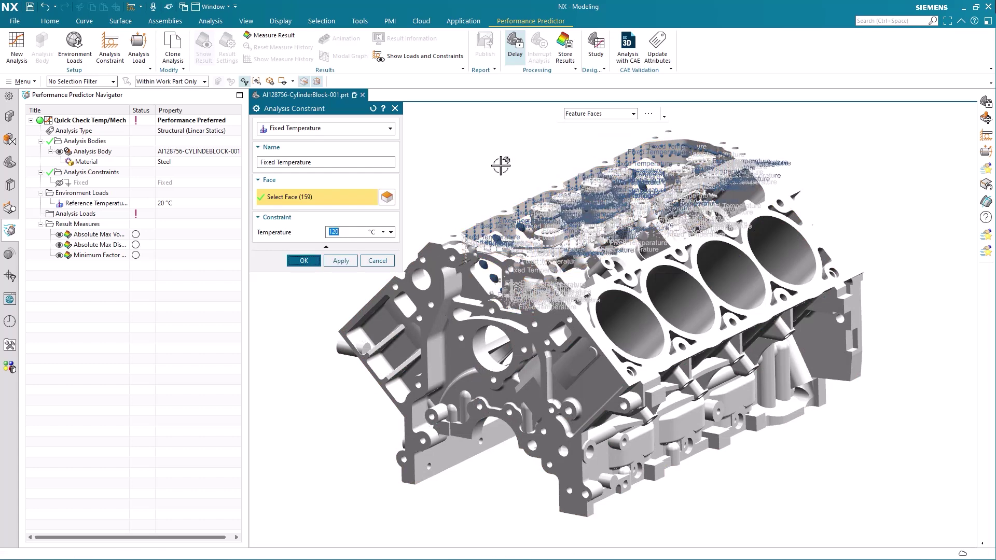
{"action": "middle_click", "coordinate": [500, 165]}
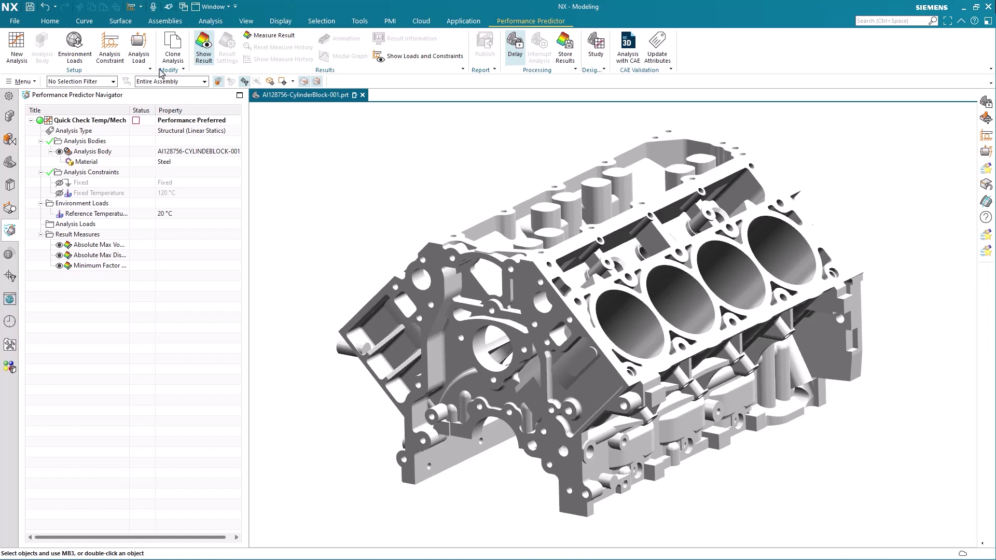
Define a Pressure analysis load named "Cylinder Pressure" with a value of 350 psi.
{"action": "left_click", "coordinate": [139, 52]}
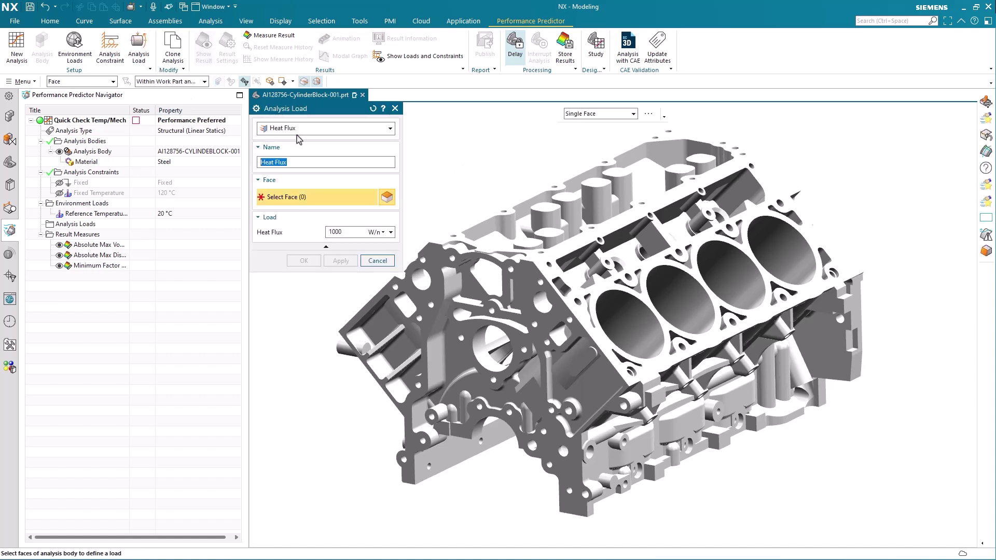
{"action": "left_click", "coordinate": [318, 137]}
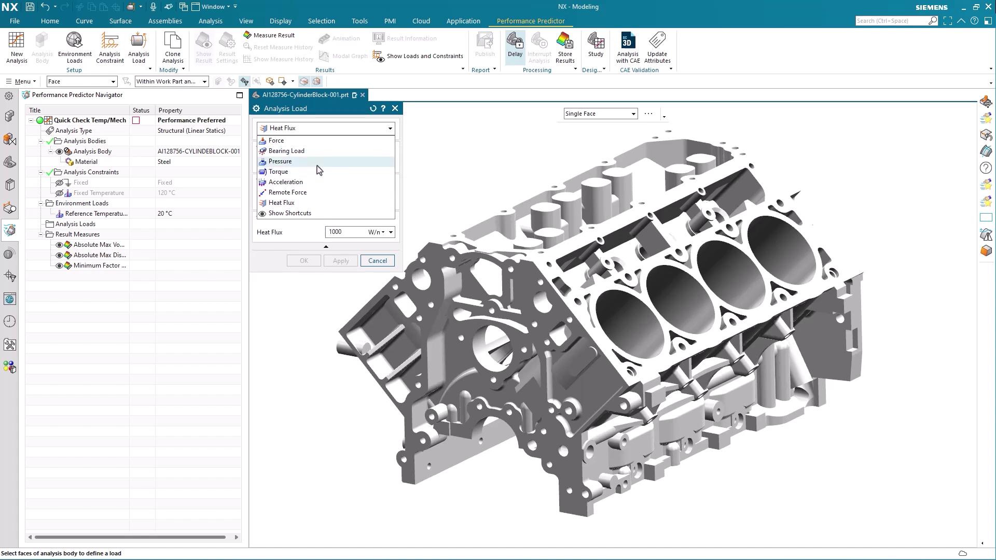
{"action": "left_click", "coordinate": [318, 162]}
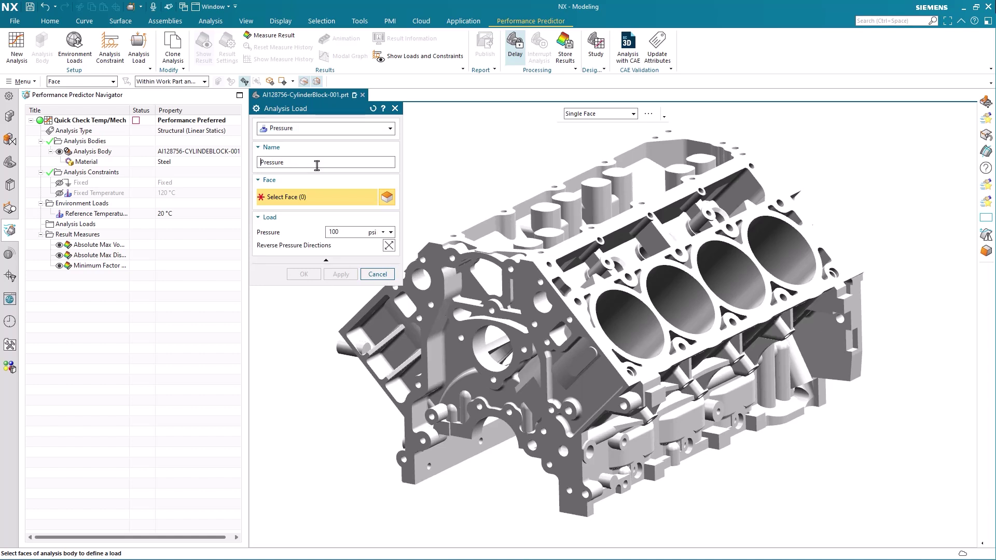
{"action": "type", "text": "Cylinder"}
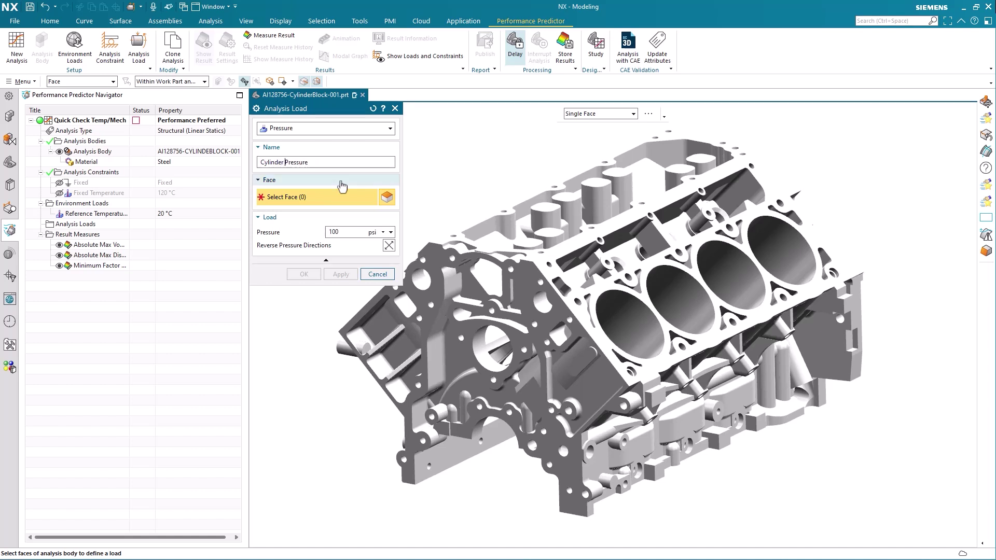
{"action": "double_click", "coordinate": [341, 232]}
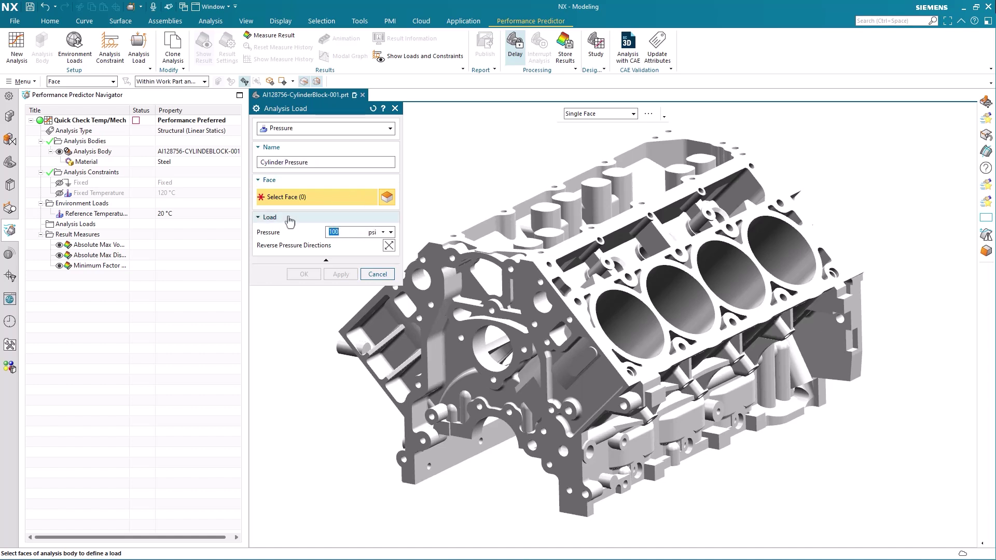
{"action": "type", "text": "350"}
{"action": "key", "text": "Return"}
Assign the pressure load to the two nearest cylinder bores and add the matching bores with Select Similar Faces, searching from the front bore.
{"action": "left_click", "coordinate": [631, 337]}
{"action": "left_click", "coordinate": [677, 304]}
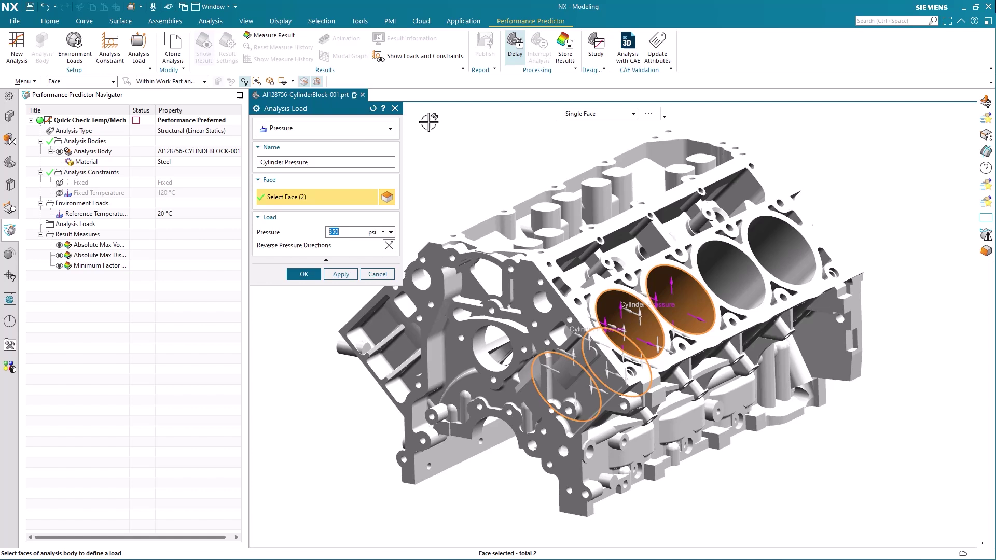
{"action": "left_click", "coordinate": [314, 22]}
{"action": "left_click", "coordinate": [299, 46]}
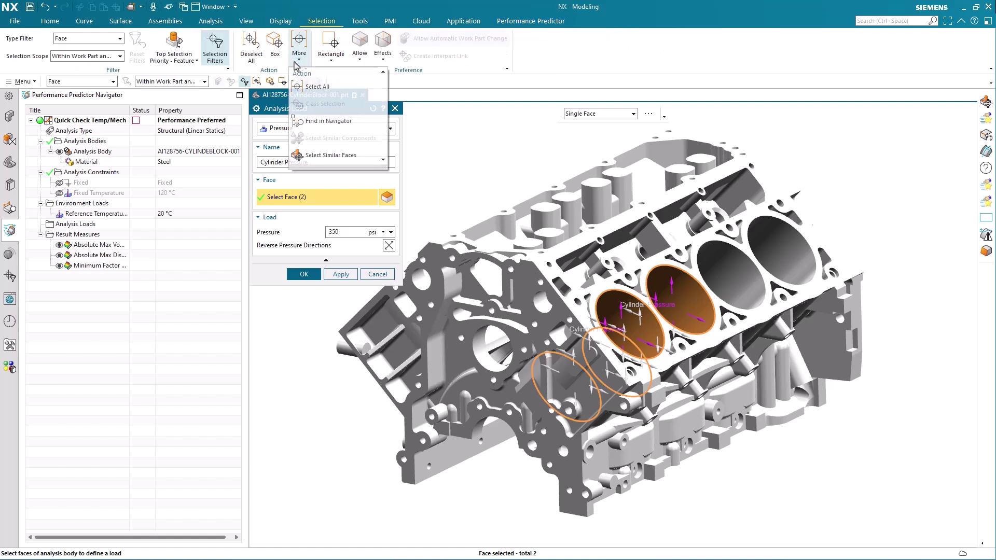
{"action": "left_click", "coordinate": [321, 155]}
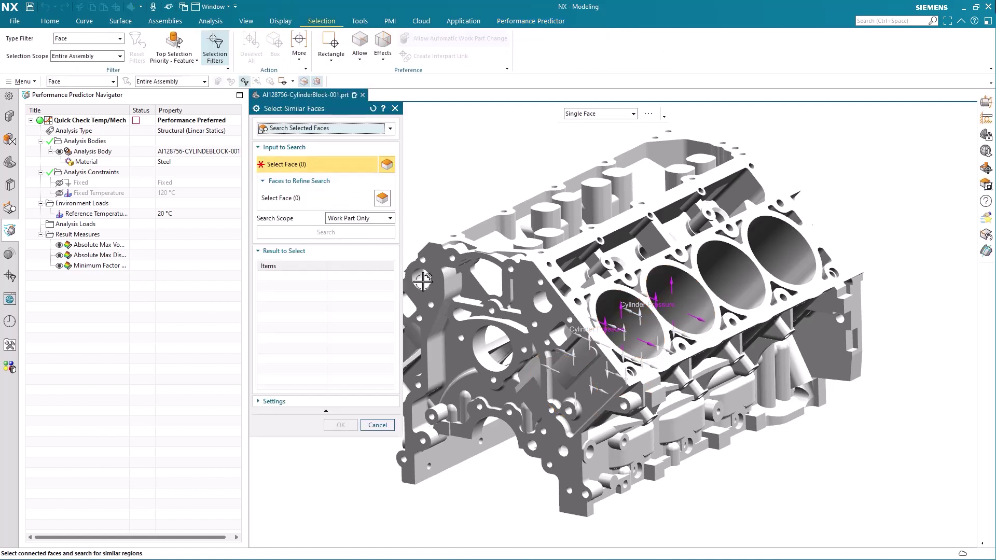
{"action": "left_click", "coordinate": [619, 328]}
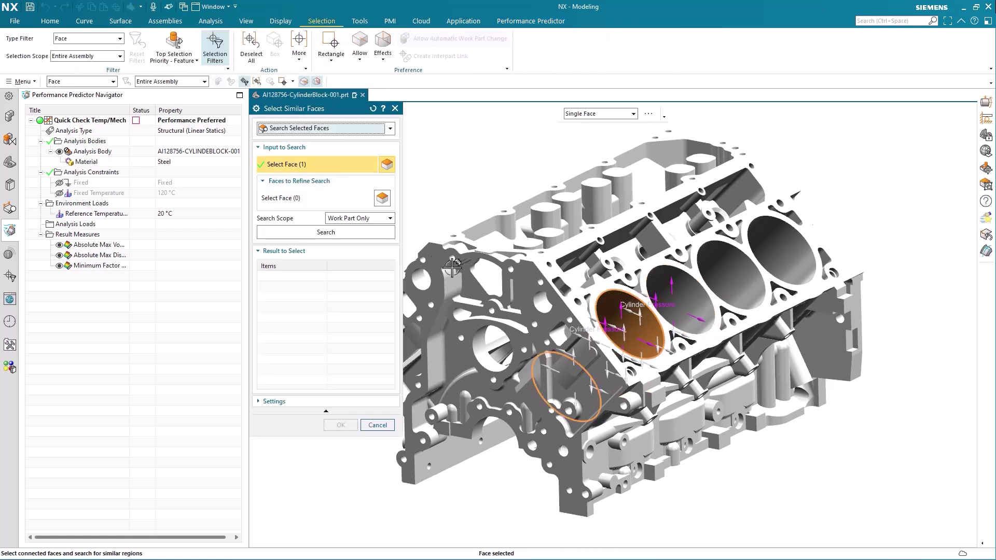
{"action": "left_click", "coordinate": [351, 235]}
{"action": "middle_click", "coordinate": [350, 234]}
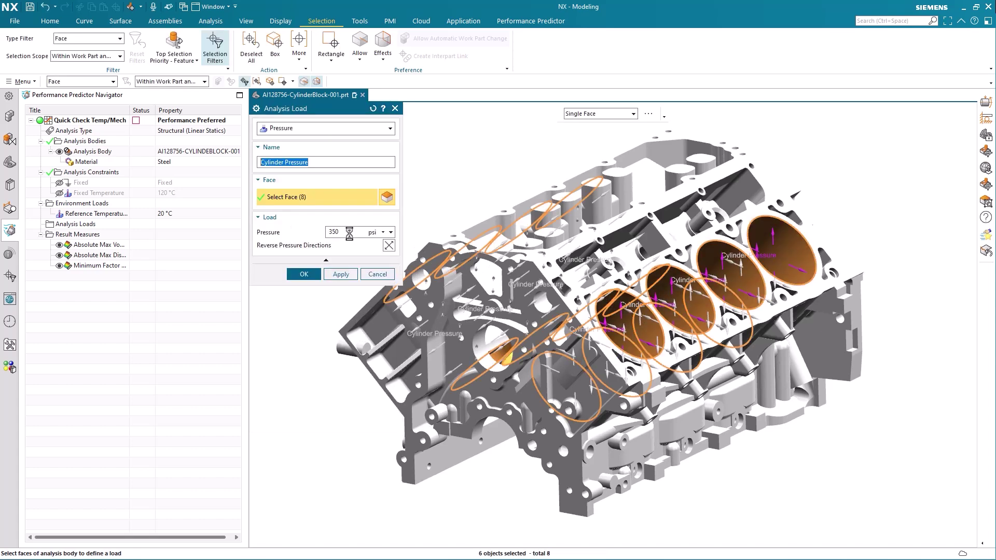
Accept the Cylinder Pressure load and create a new analysis load of type Heat Flux.
{"action": "left_click", "coordinate": [303, 274]}
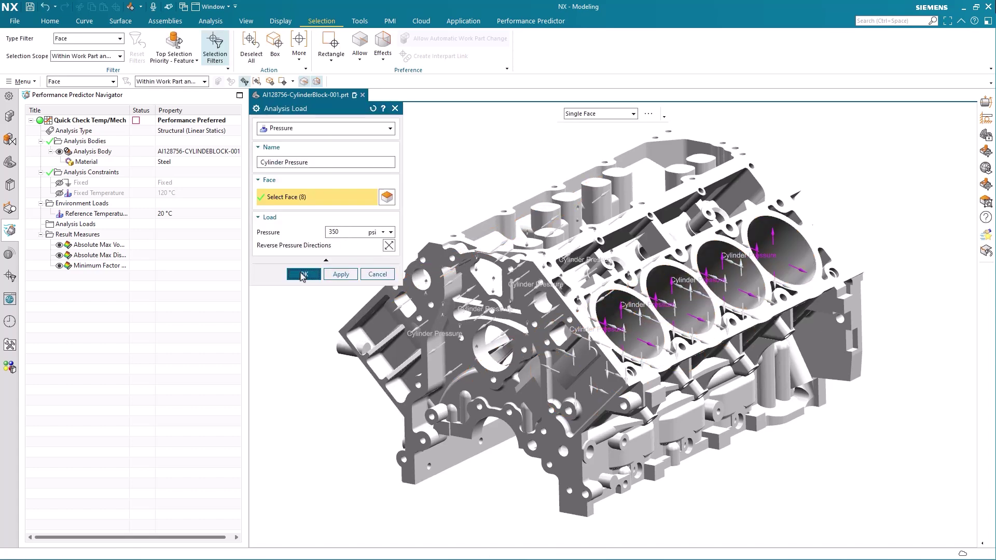
{"action": "left_click", "coordinate": [532, 27]}
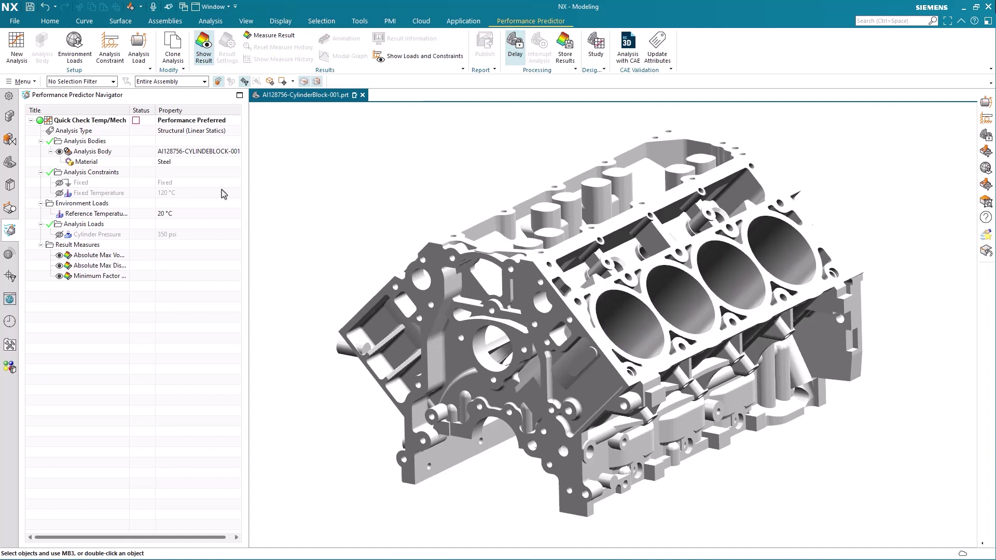
{"action": "right_click", "coordinate": [92, 229]}
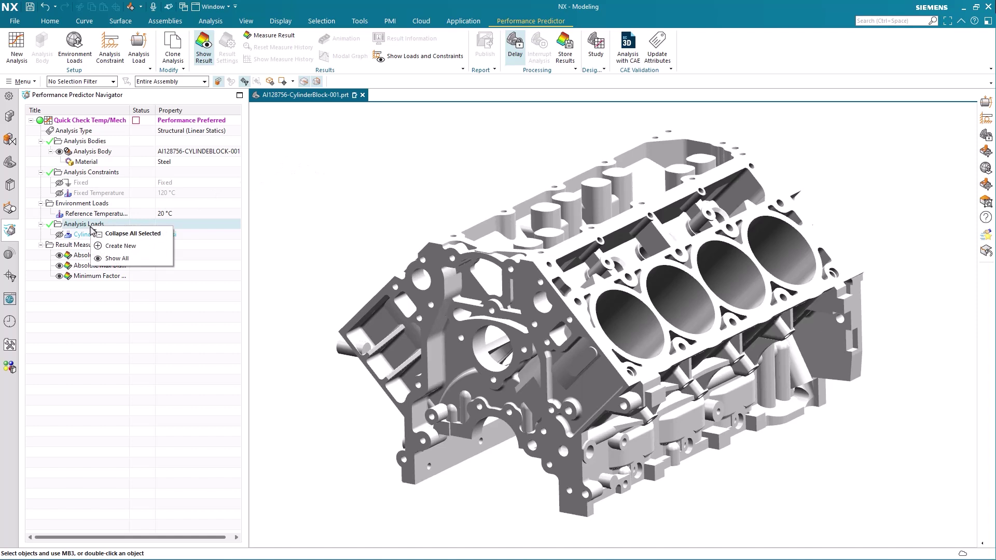
{"action": "left_click", "coordinate": [121, 246]}
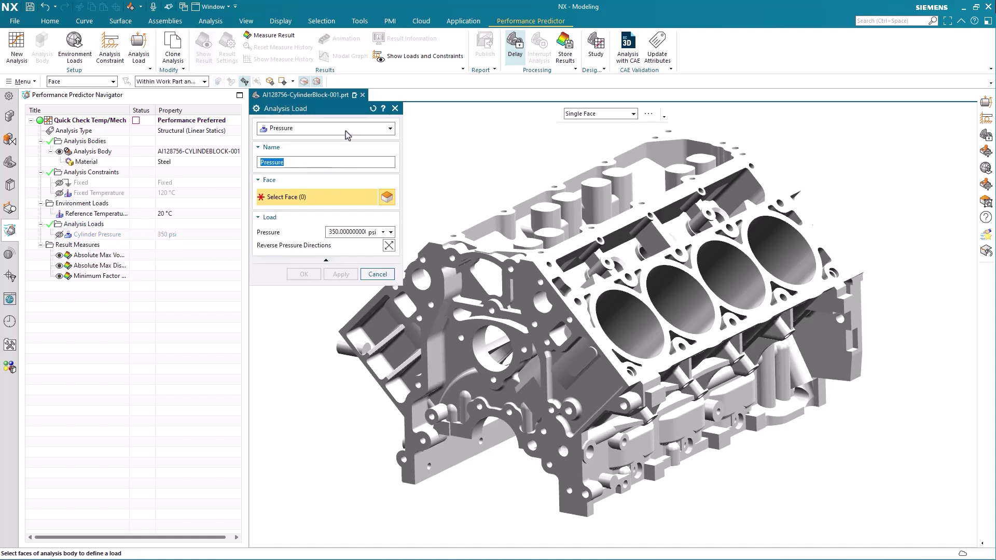
{"action": "left_click", "coordinate": [332, 128]}
{"action": "left_click", "coordinate": [322, 203]}
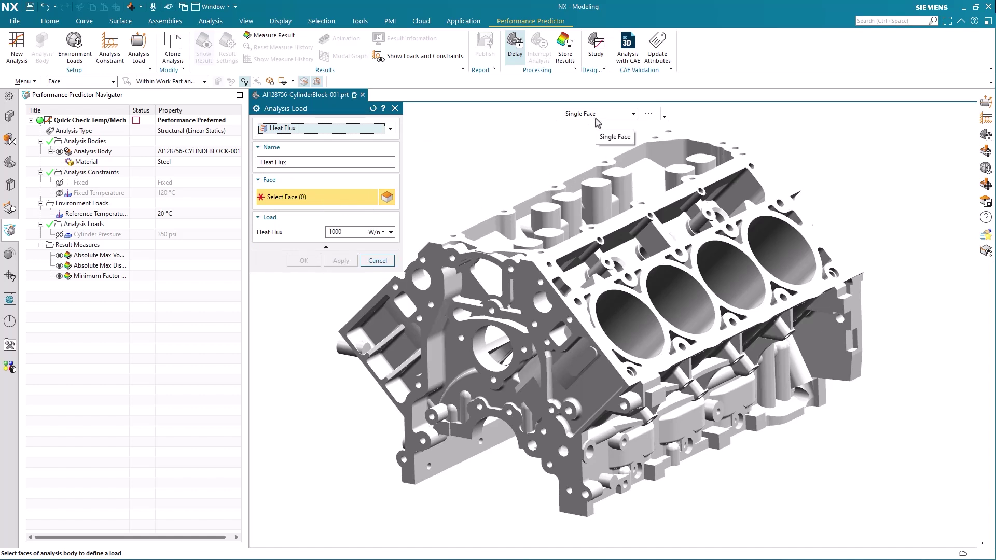
Apply the 1000 W/m² heat flux to the two nearest cylinder bores and all matching bores, using Select Similar Faces from the front bore.
{"action": "left_click", "coordinate": [622, 305]}
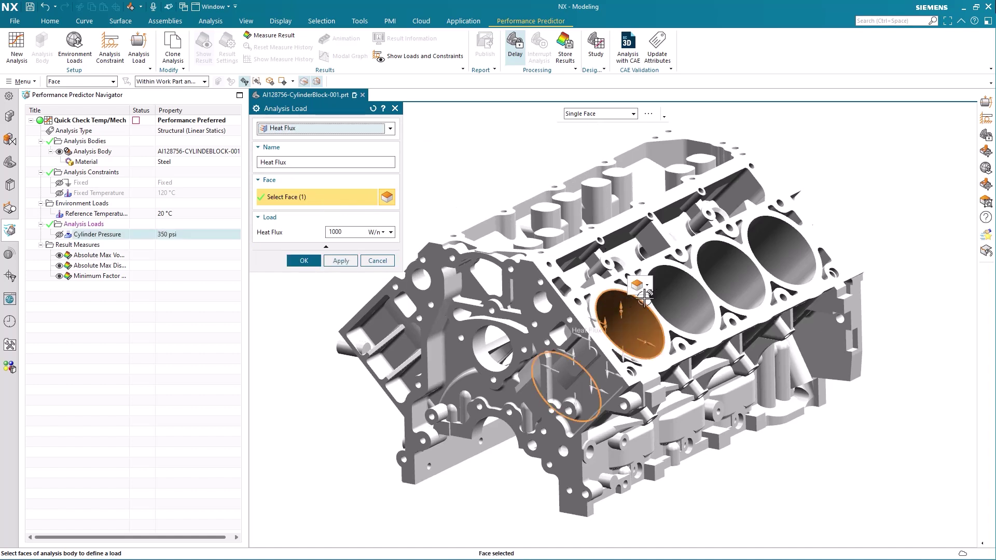
{"action": "left_click", "coordinate": [674, 293]}
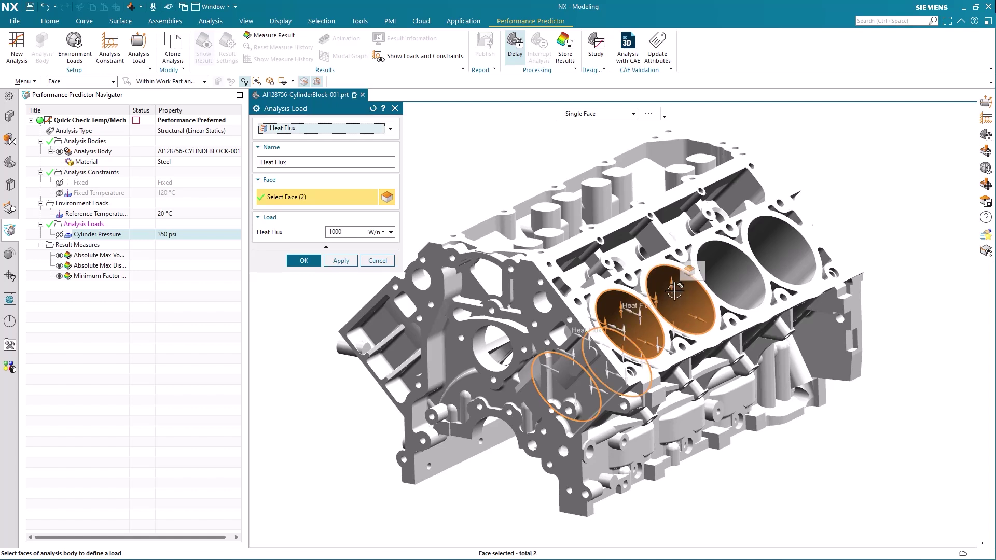
{"action": "left_click", "coordinate": [321, 21]}
{"action": "left_click", "coordinate": [300, 49]}
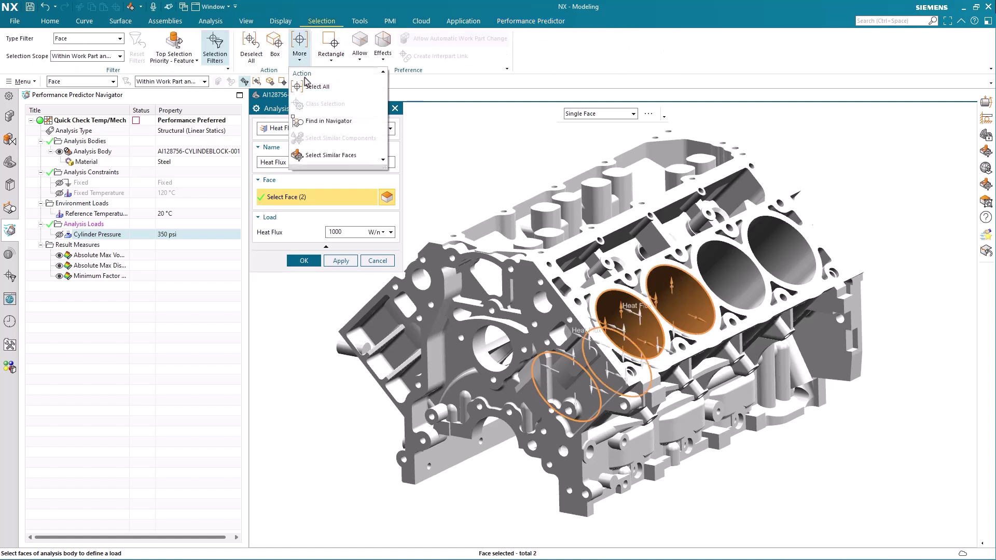
{"action": "left_click", "coordinate": [324, 154]}
{"action": "left_click", "coordinate": [624, 327]}
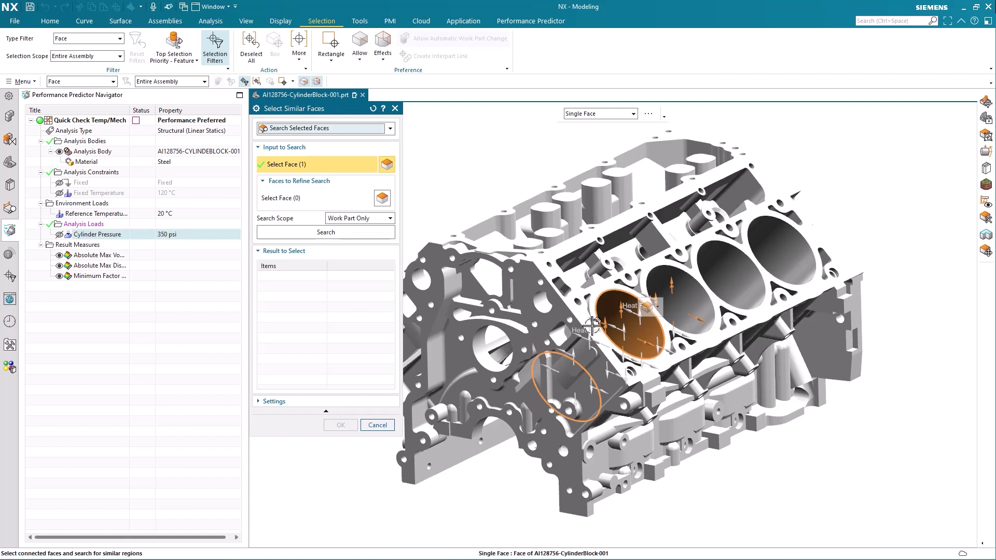
{"action": "left_click", "coordinate": [367, 234]}
{"action": "middle_click", "coordinate": [366, 233]}
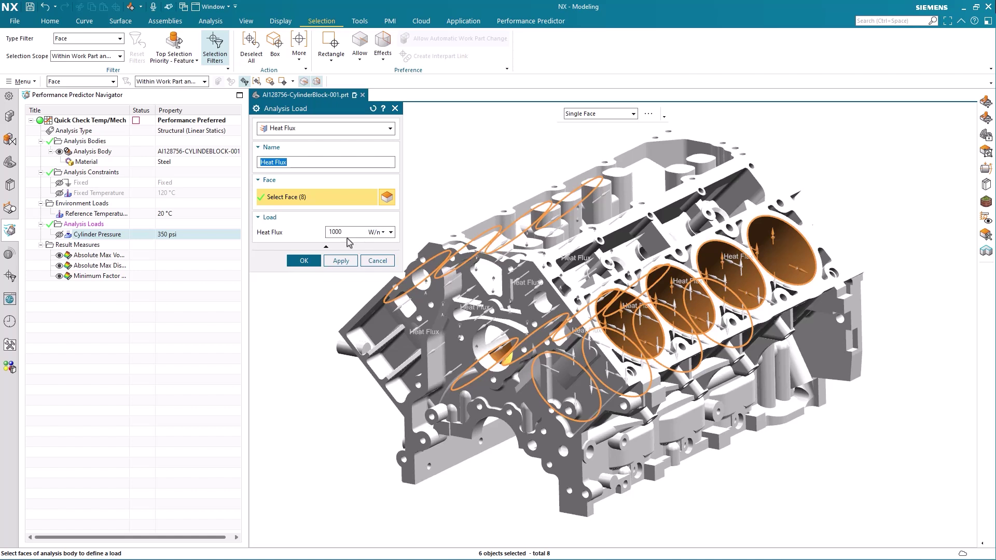
{"action": "left_click", "coordinate": [308, 261]}
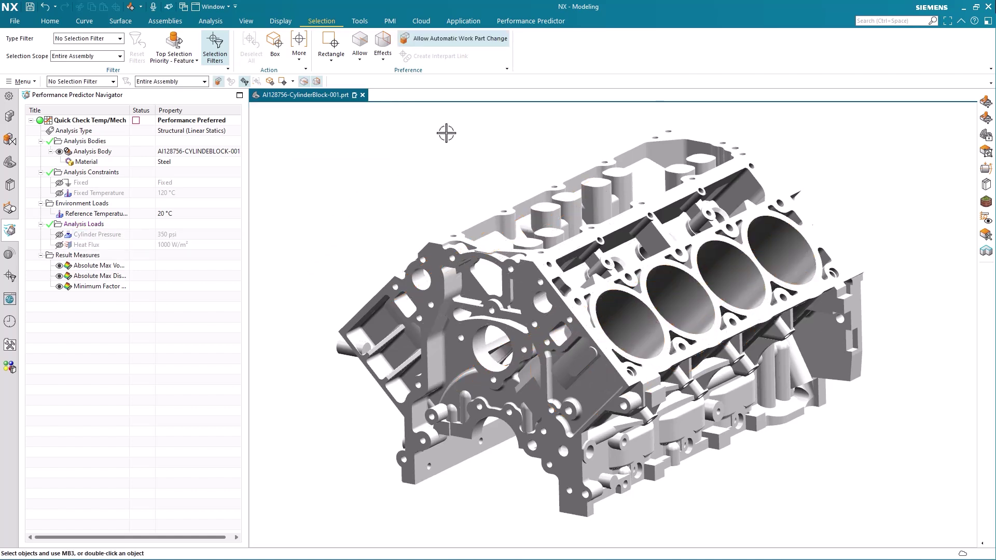
Turn off delayed processing and solve the Quick Check Temp/Mech analysis.
{"action": "left_click", "coordinate": [537, 23]}
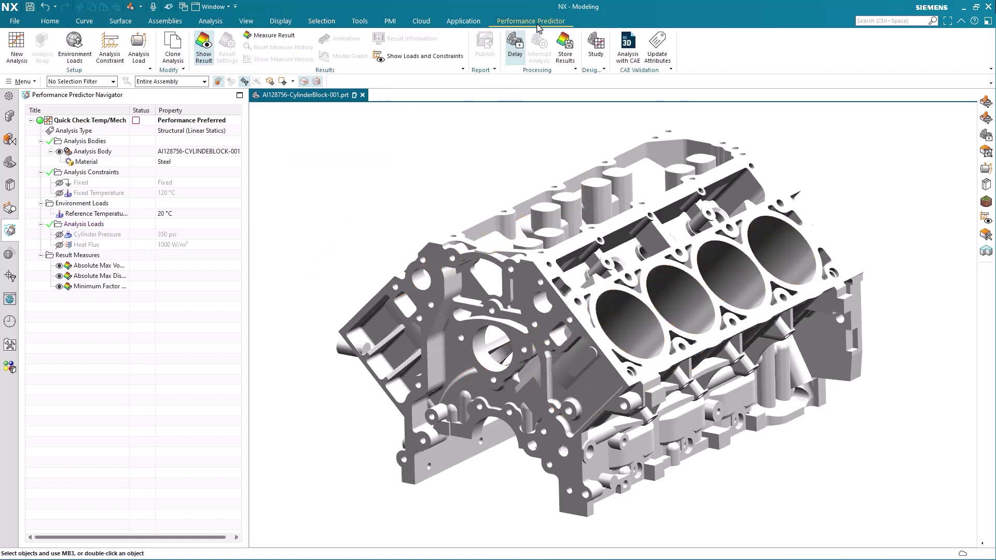
{"action": "left_click", "coordinate": [516, 45]}
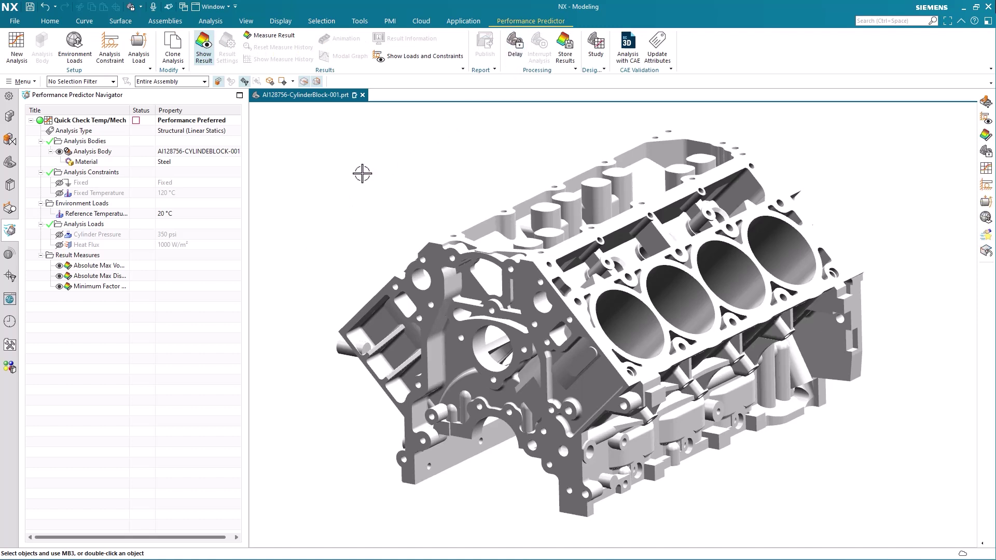
{"action": "left_click", "coordinate": [137, 120]}
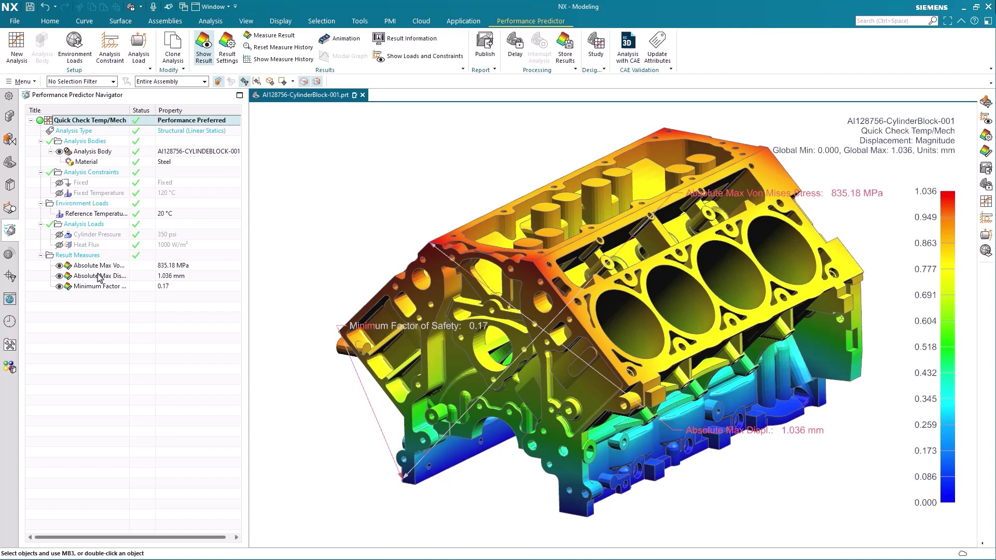
Hide the stress, displacement and factor of safety result measures on the model.
{"action": "left_click", "coordinate": [60, 266]}
{"action": "left_click", "coordinate": [60, 276]}
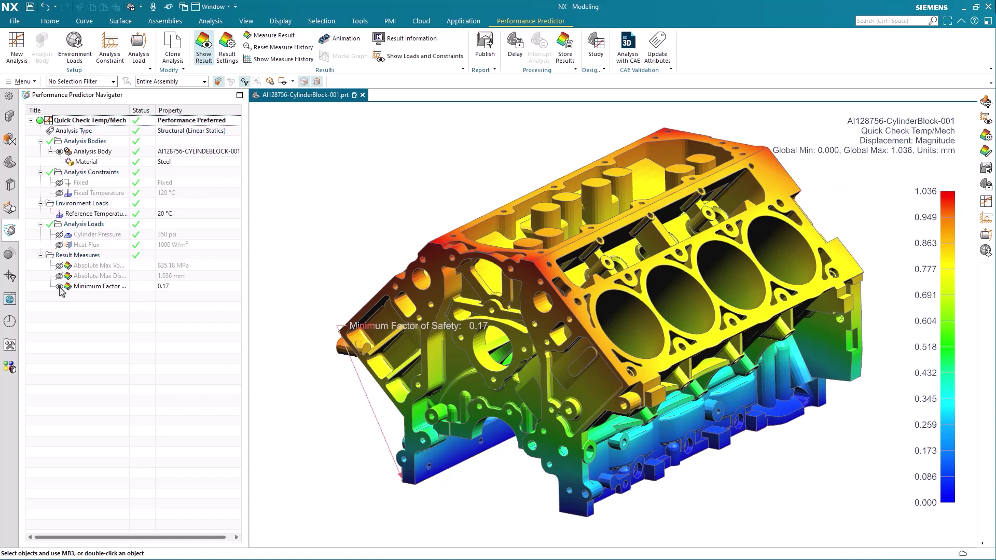
{"action": "left_click", "coordinate": [60, 286]}
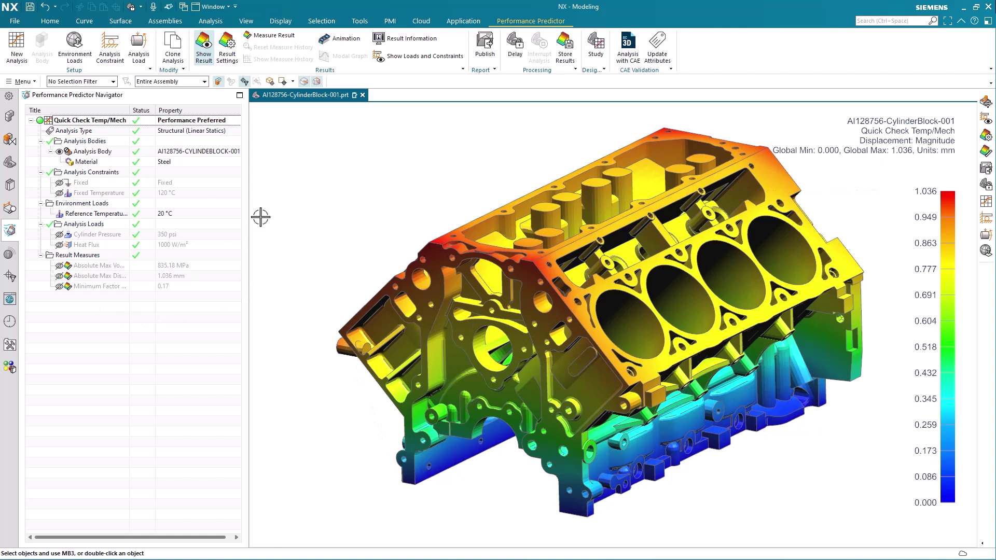
Display the Temperature result on the block with the Banded contour style and the Spotlight color style.
{"action": "left_click", "coordinate": [228, 49]}
{"action": "left_click", "coordinate": [358, 138]}
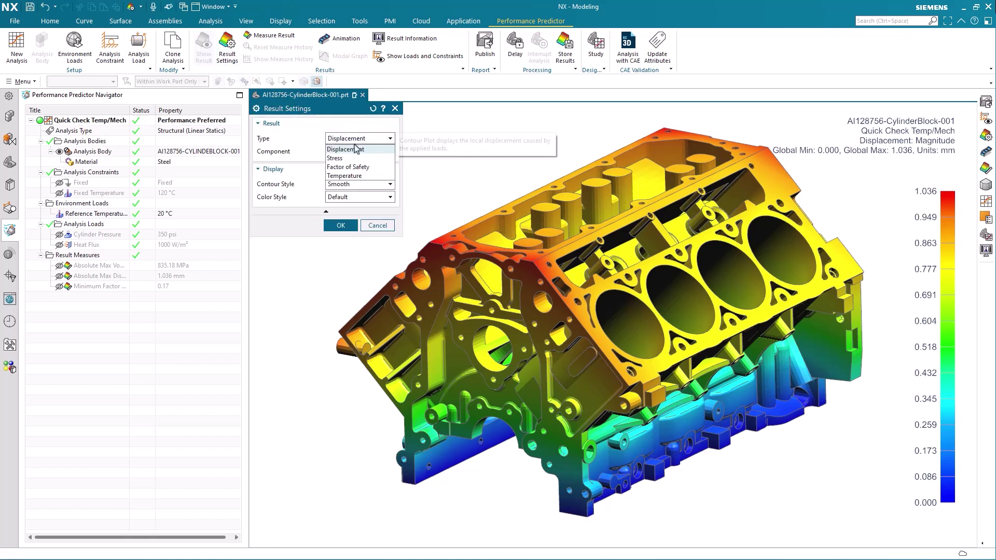
{"action": "left_click", "coordinate": [359, 176]}
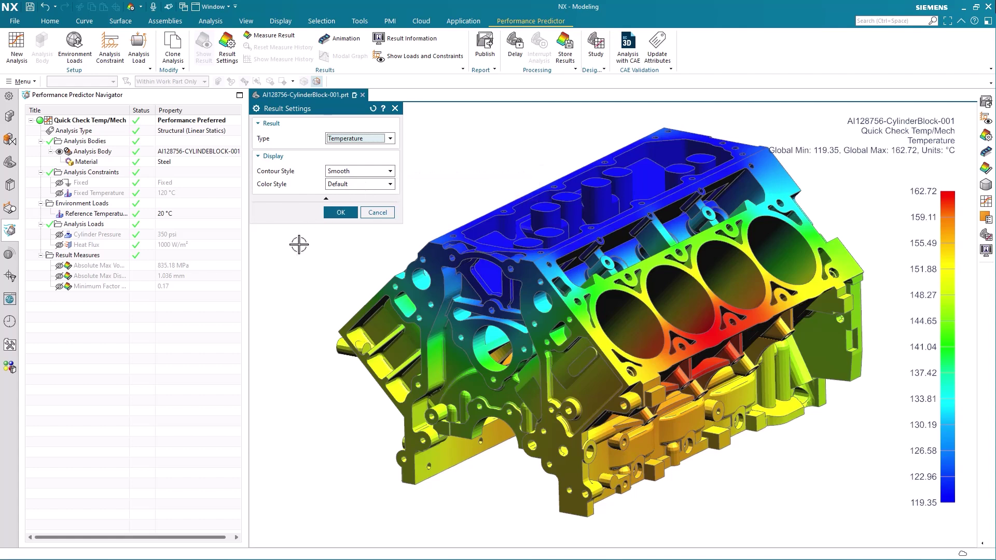
{"action": "left_click", "coordinate": [353, 172]}
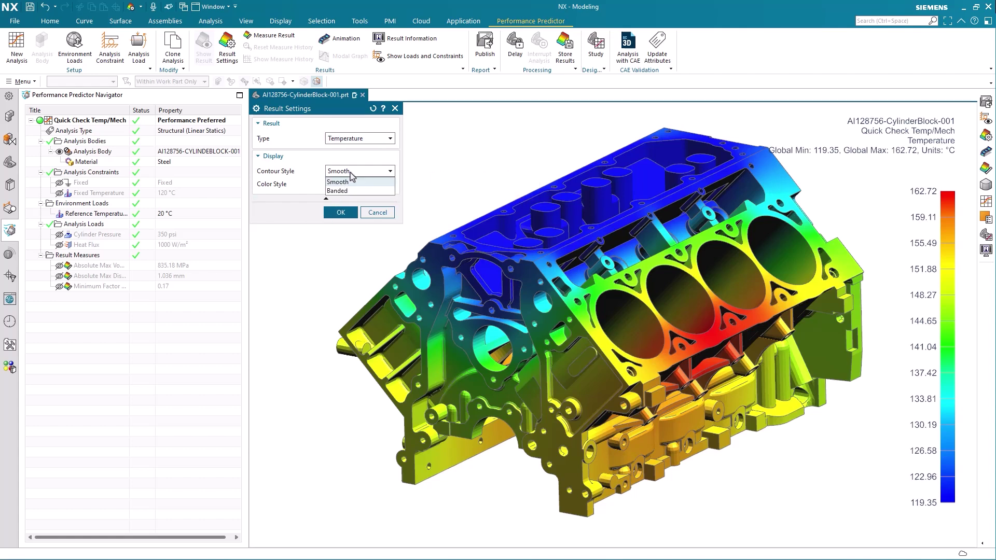
{"action": "left_click", "coordinate": [346, 191]}
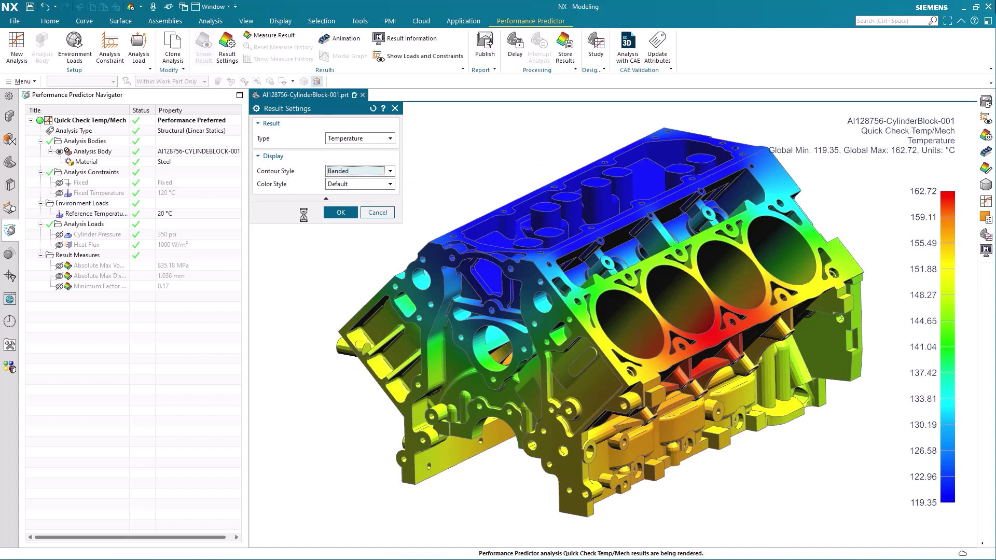
{"action": "left_click", "coordinate": [347, 185]}
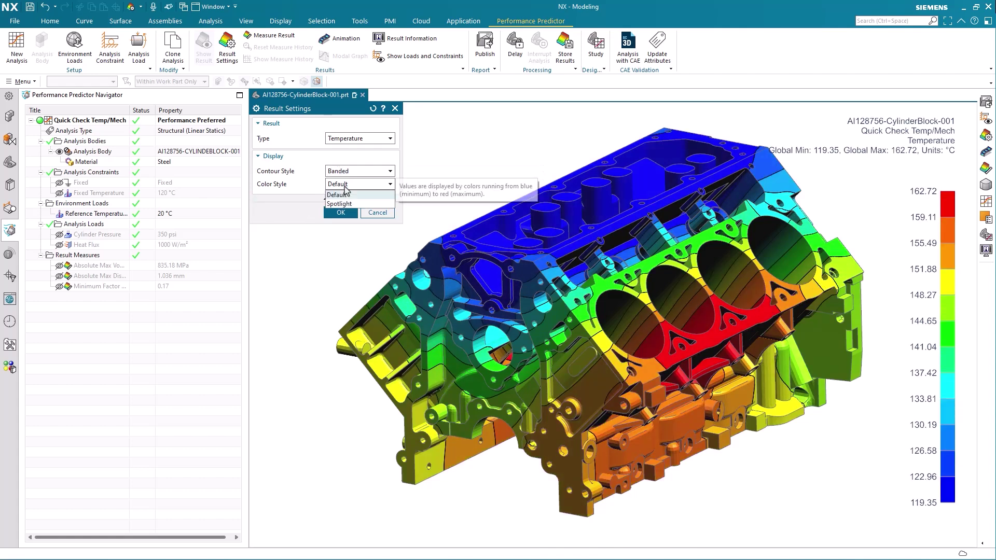
{"action": "left_click", "coordinate": [344, 204]}
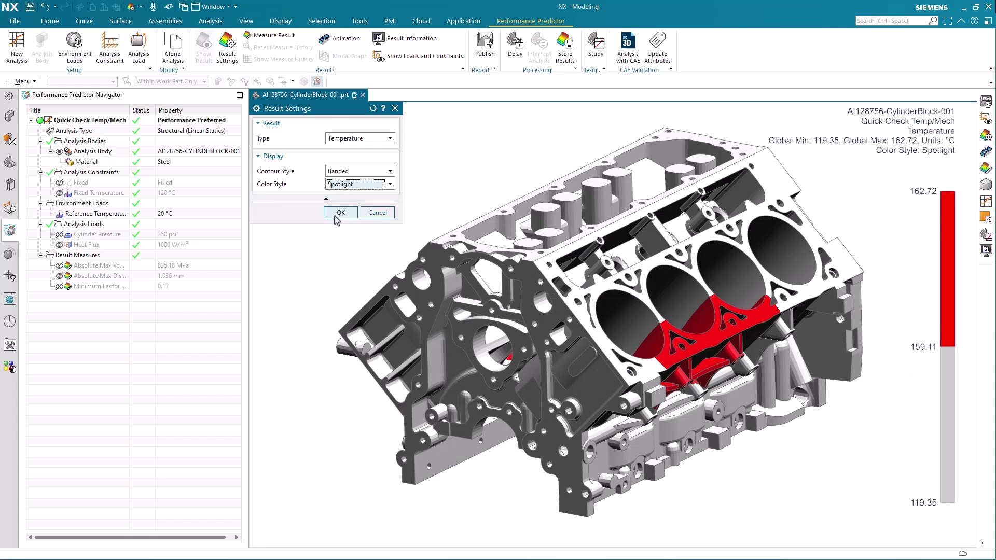
{"action": "left_click", "coordinate": [334, 216]}
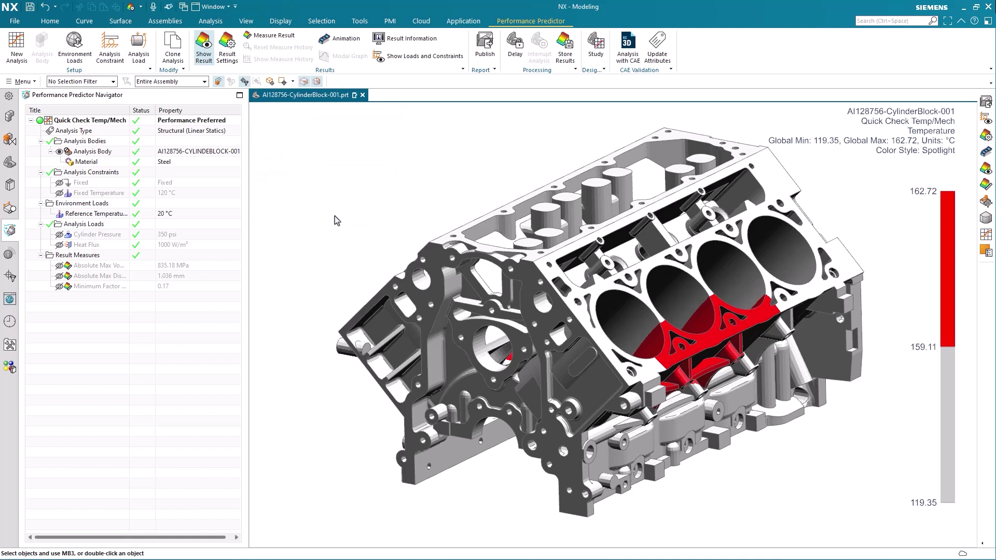
Open the Publish Analysis Report settings and review the template, output file, text inputs and full viewport table.
{"action": "left_click", "coordinate": [485, 49]}
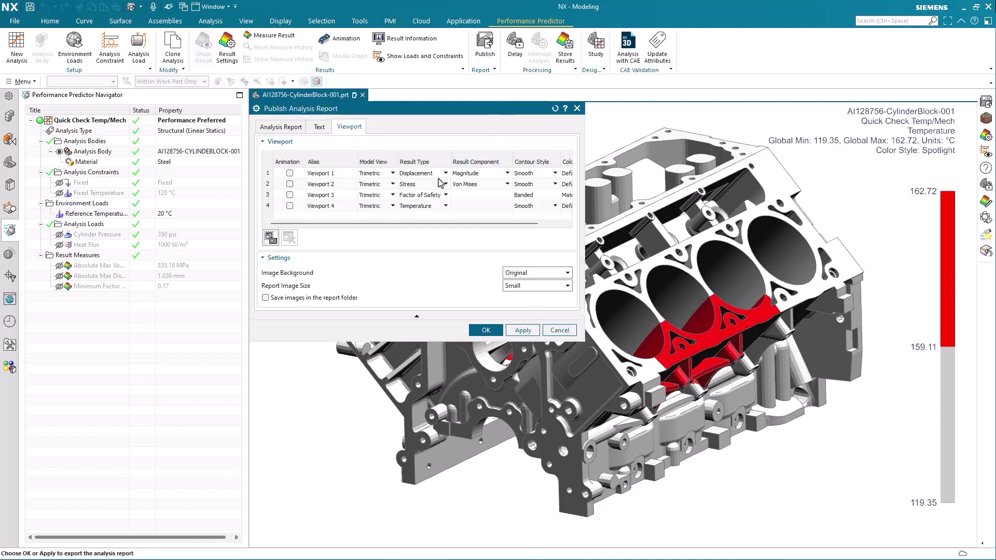
{"action": "left_click", "coordinate": [281, 127]}
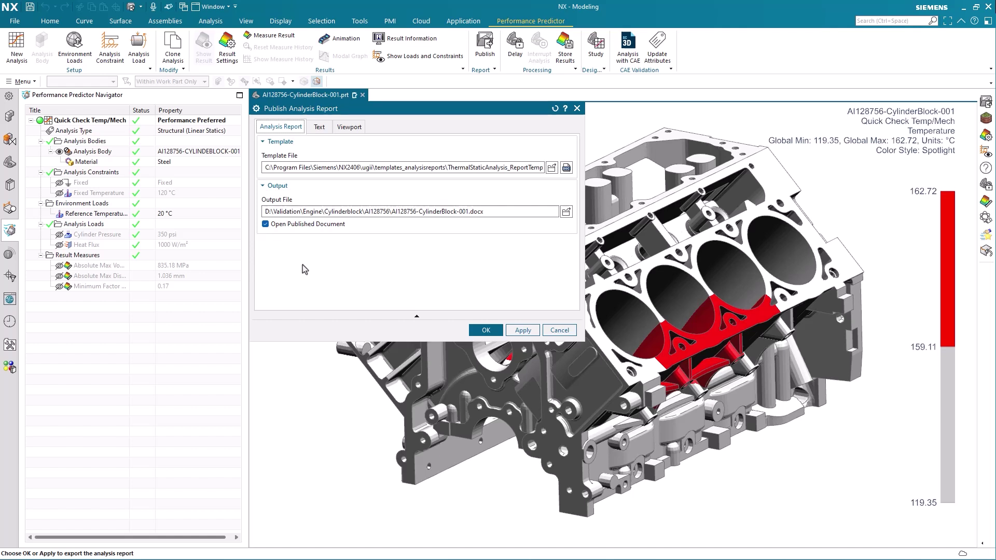
{"action": "left_click", "coordinate": [320, 127]}
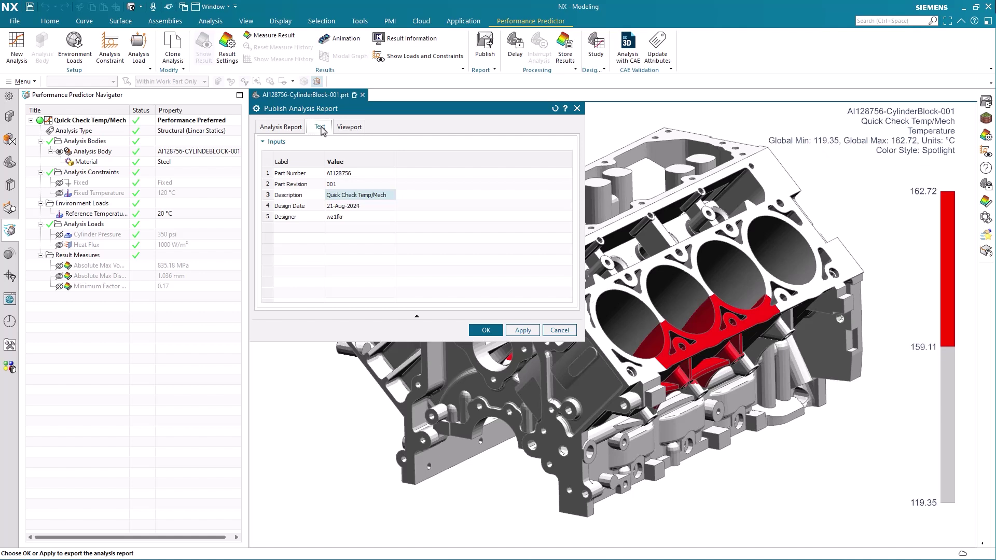
{"action": "left_click", "coordinate": [353, 128]}
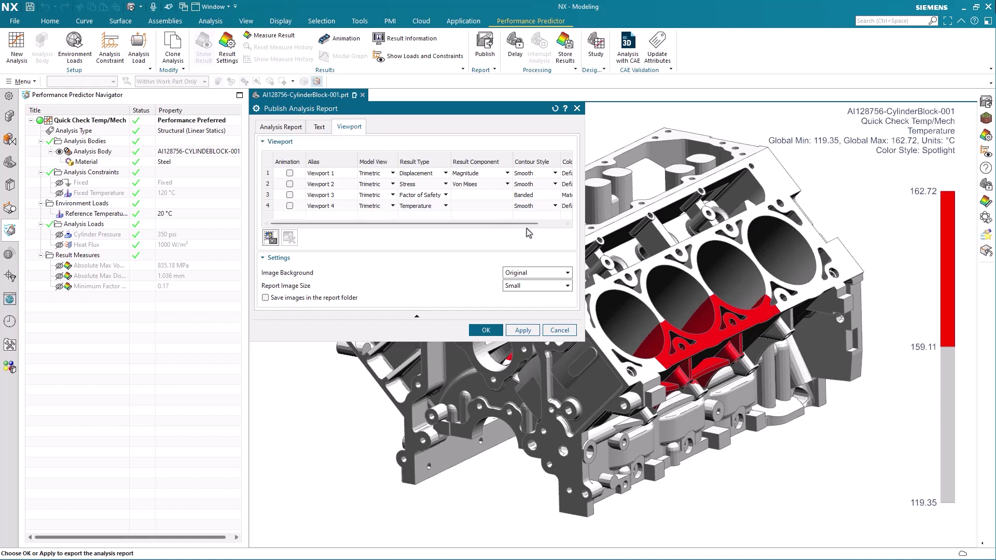
{"action": "left_click_drag", "start_coordinate": [585, 213], "coordinate": [646, 214]}
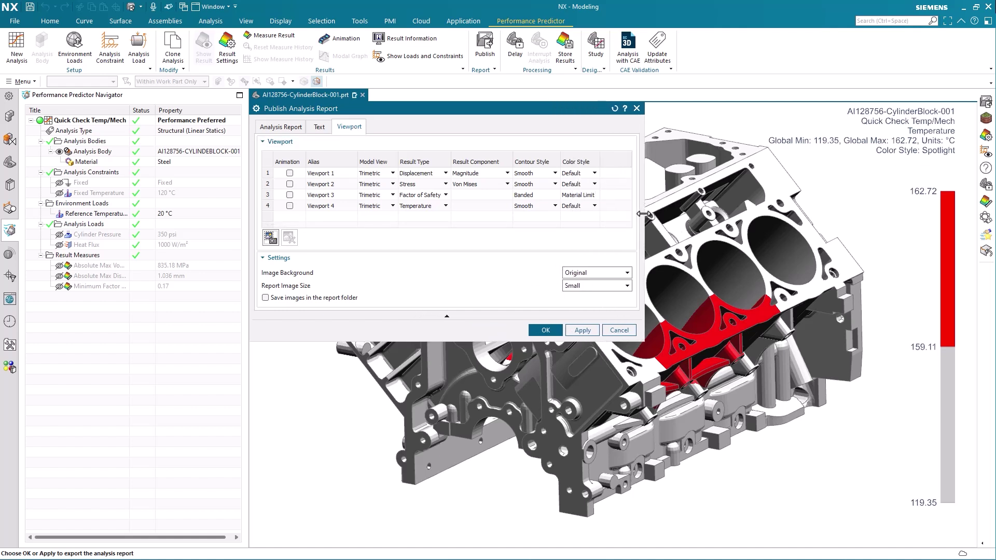
Set the Temperature viewport (Viewport 4) to the Banded contour style with the Default color style, and publish the analysis report.
{"action": "left_click", "coordinate": [534, 209]}
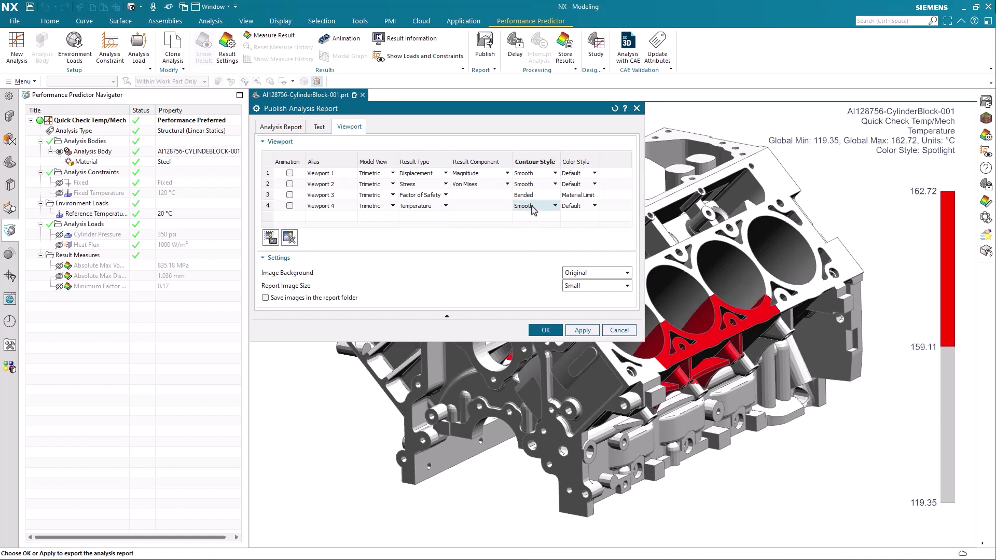
{"action": "left_click", "coordinate": [554, 206]}
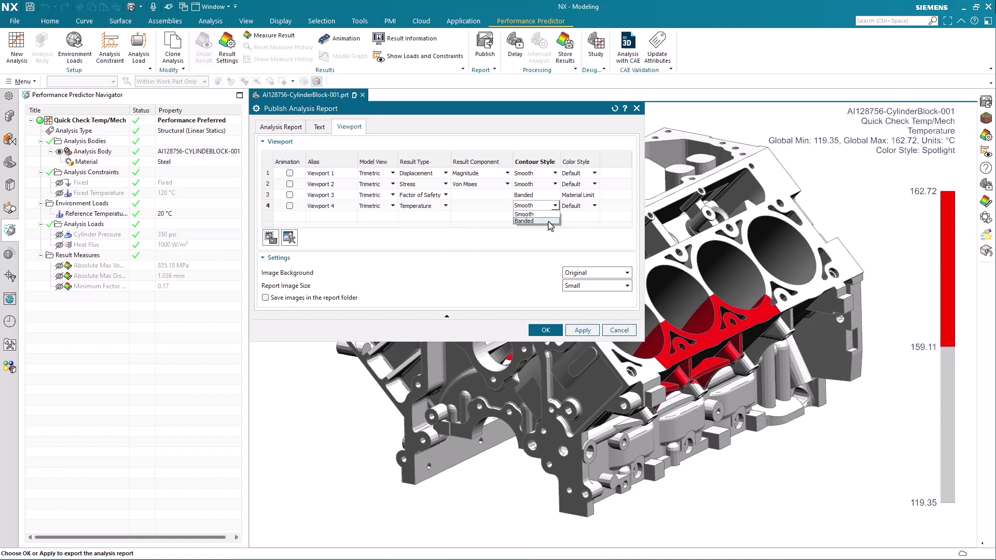
{"action": "left_click", "coordinate": [549, 221]}
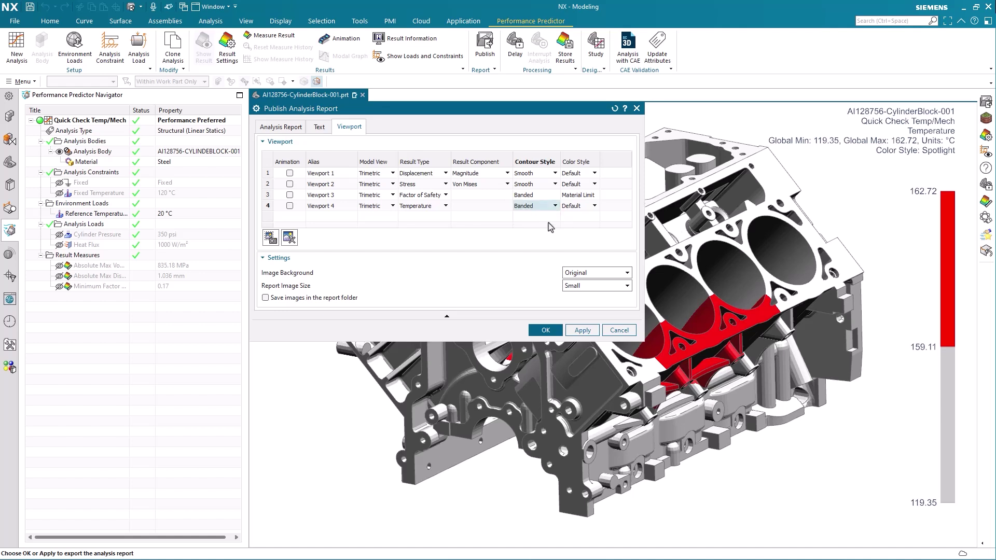
{"action": "left_click", "coordinate": [592, 207]}
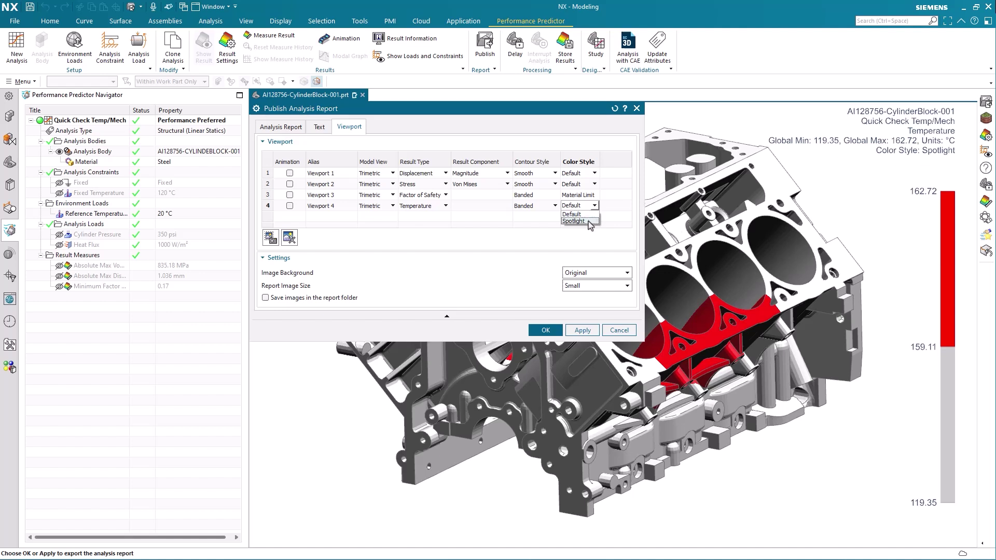
{"action": "left_click", "coordinate": [590, 215]}
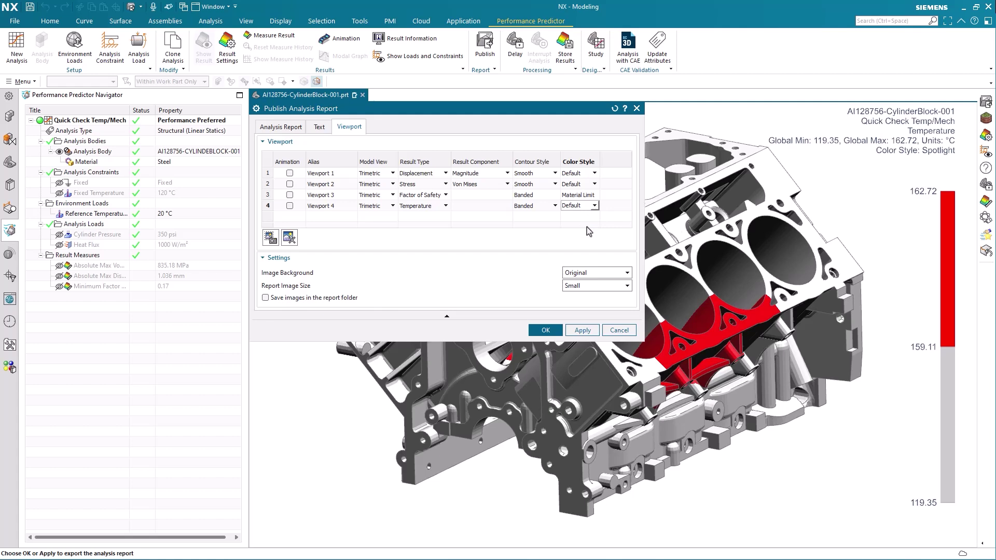
{"action": "left_click", "coordinate": [547, 332]}
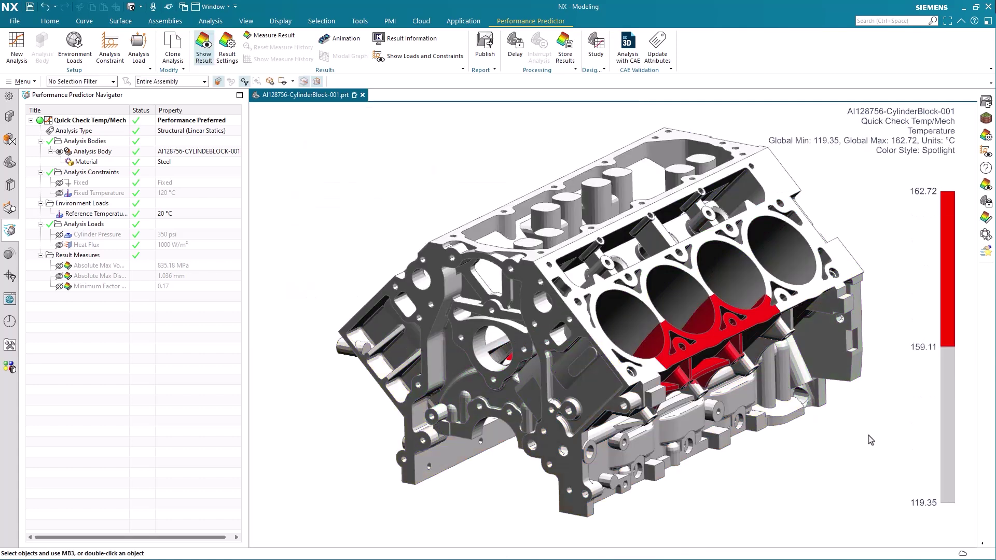
Review the published Word report from the units, material and boundary condition tables through to the result figures, and close it.
{"action": "scroll", "coordinate": [714, 371], "scroll_direction": "down", "scroll_amount": 7}
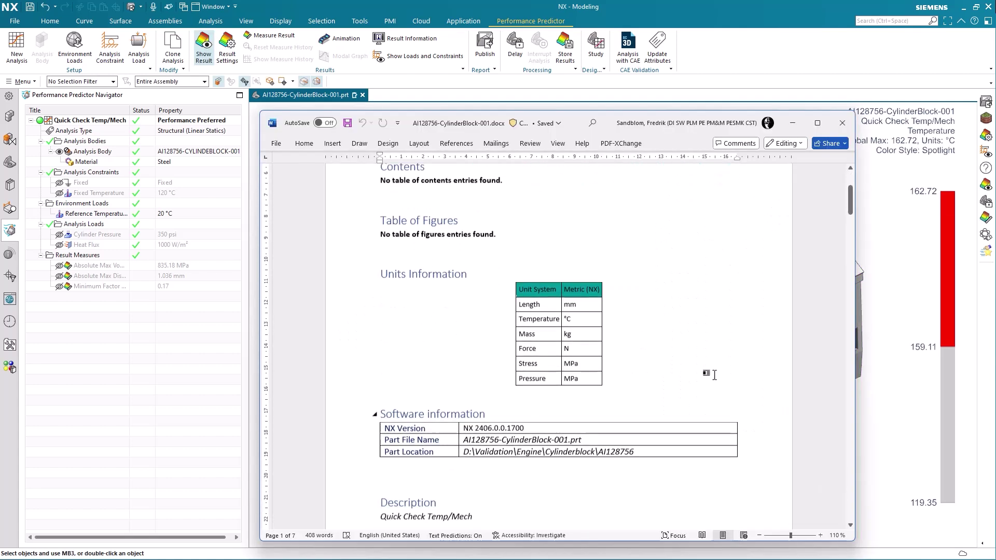
{"action": "scroll", "coordinate": [715, 376], "scroll_direction": "down", "scroll_amount": 1}
{"action": "scroll", "coordinate": [714, 375], "scroll_direction": "up", "scroll_amount": 4}
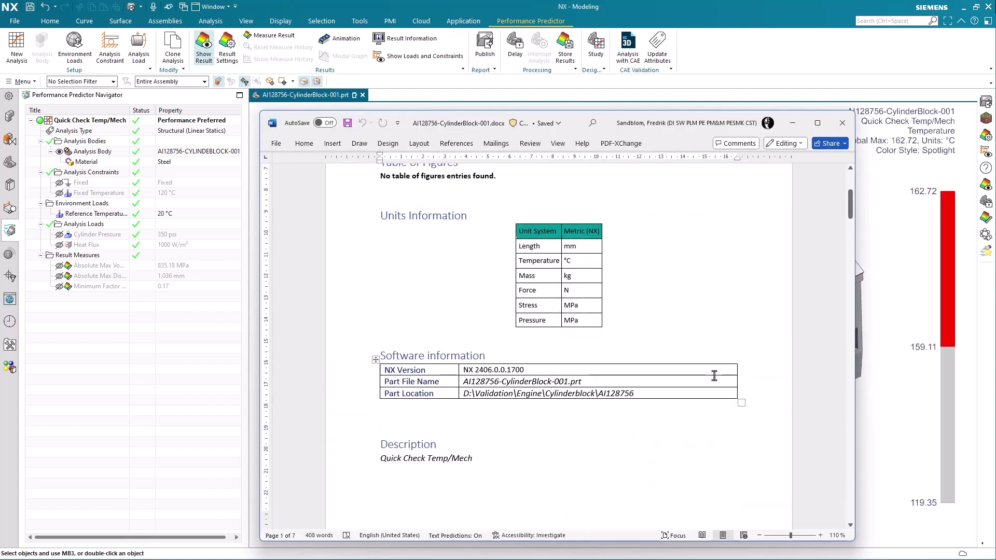
{"action": "scroll", "coordinate": [714, 375], "scroll_direction": "down", "scroll_amount": 7}
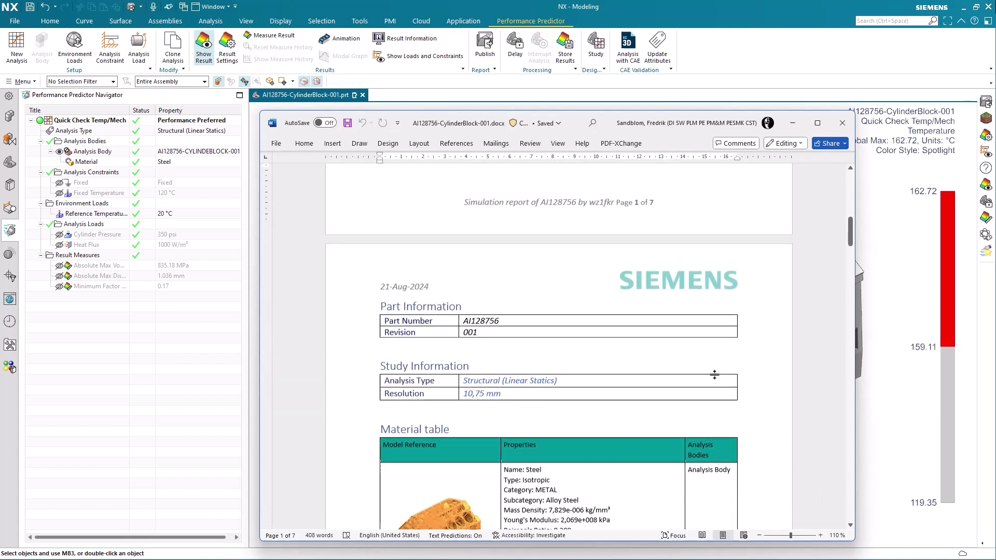
{"action": "scroll", "coordinate": [714, 376], "scroll_direction": "down", "scroll_amount": 10}
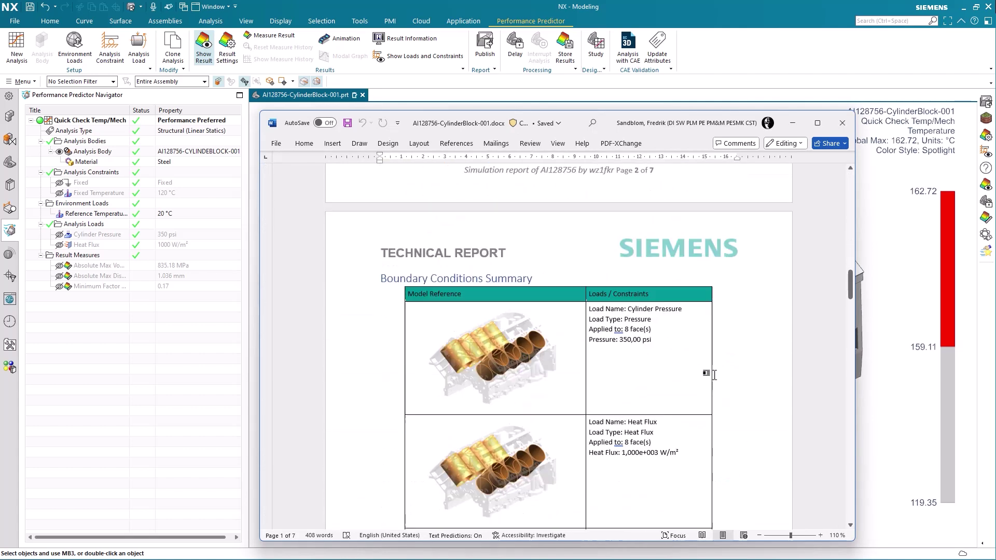
{"action": "scroll", "coordinate": [715, 375], "scroll_direction": "down", "scroll_amount": 12}
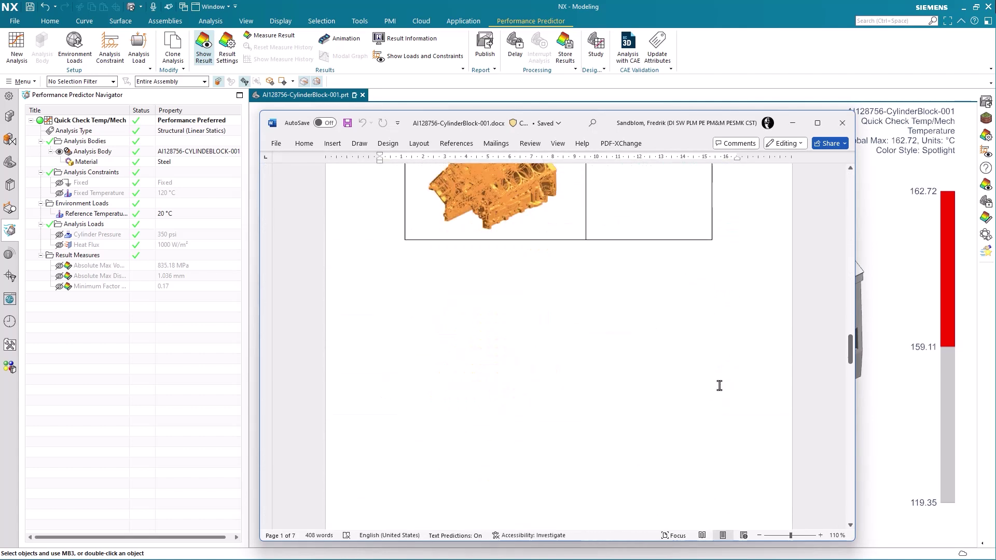
{"action": "scroll", "coordinate": [723, 390], "scroll_direction": "down", "scroll_amount": 12}
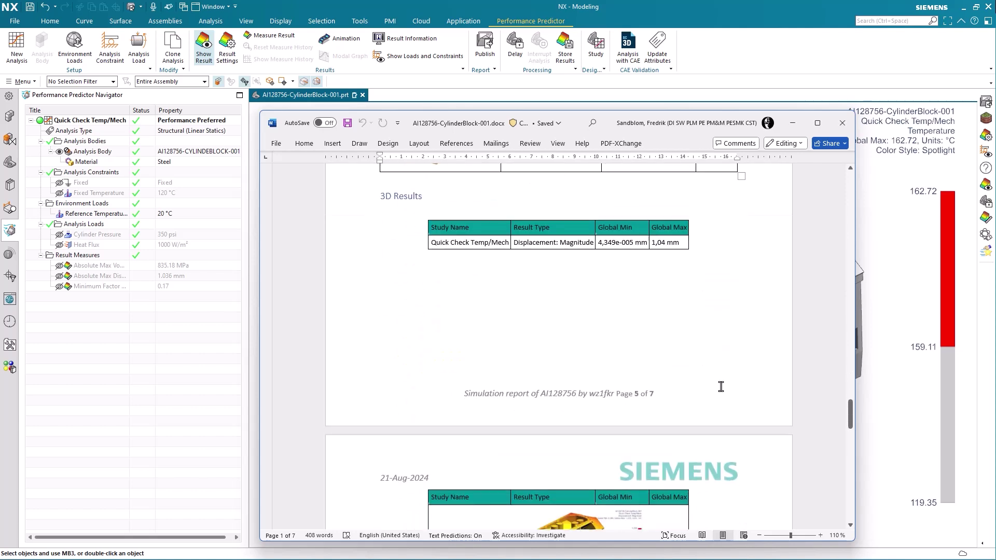
{"action": "scroll", "coordinate": [721, 386], "scroll_direction": "down", "scroll_amount": 3}
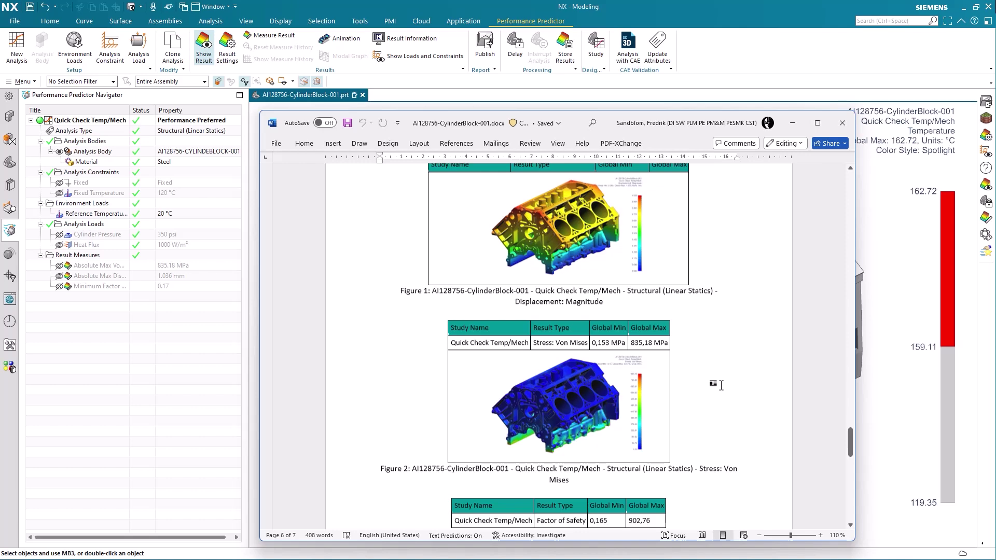
{"action": "scroll", "coordinate": [721, 386], "scroll_direction": "down", "scroll_amount": 4}
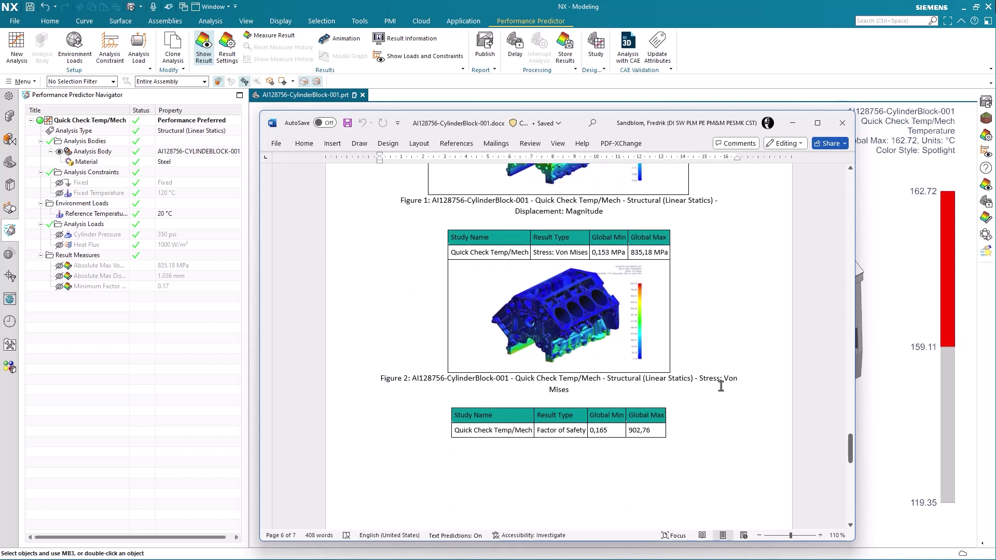
{"action": "scroll", "coordinate": [721, 386], "scroll_direction": "down", "scroll_amount": 8}
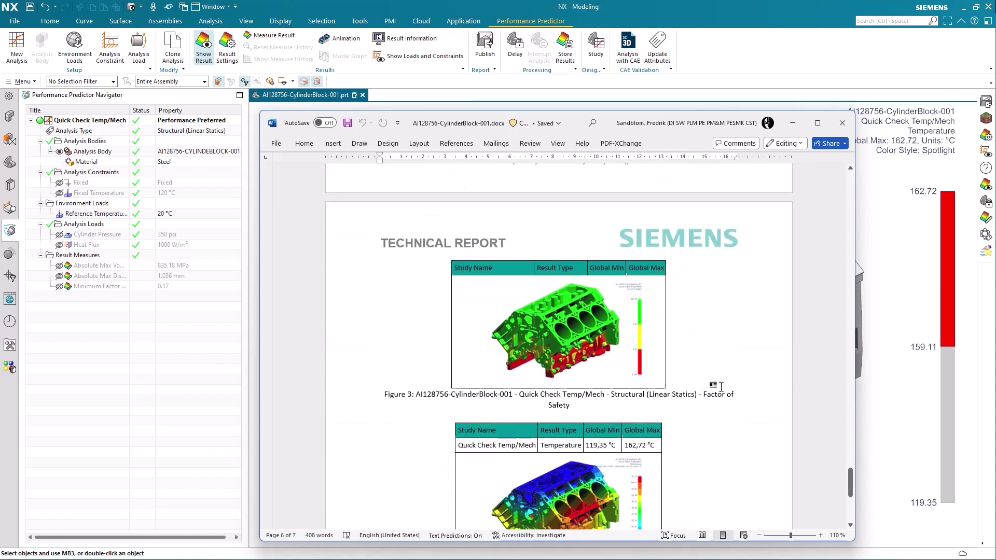
{"action": "scroll", "coordinate": [722, 386], "scroll_direction": "down", "scroll_amount": 7}
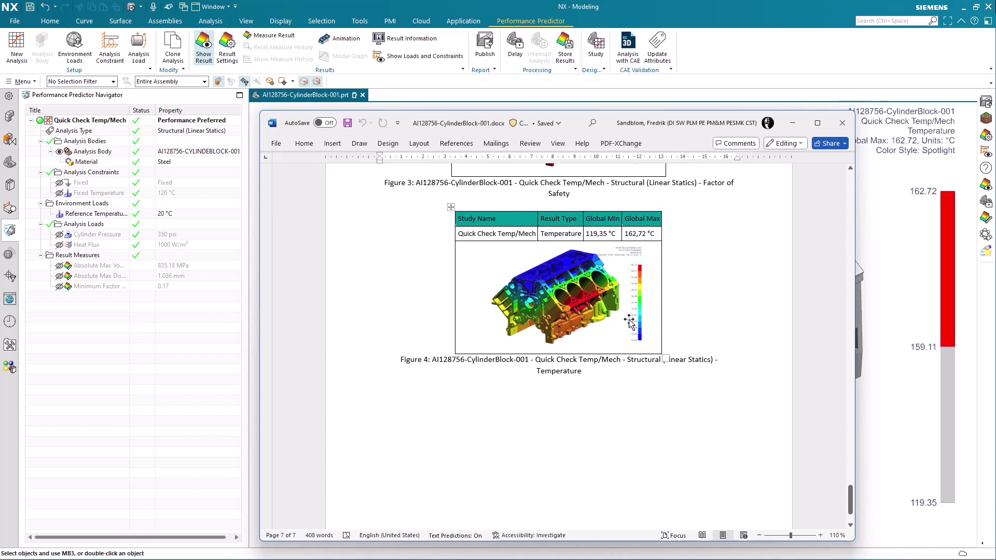
{"action": "left_click", "coordinate": [842, 124]}
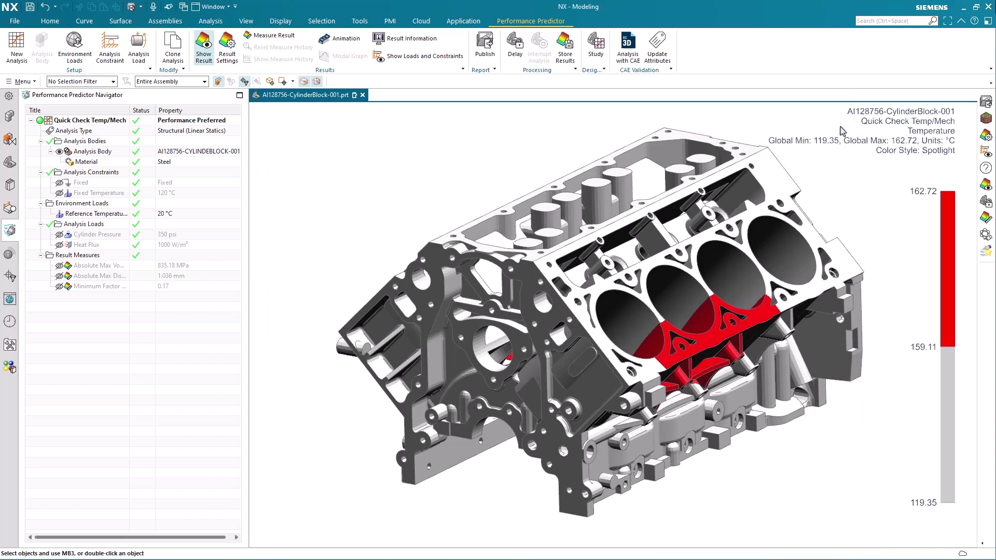
Set the Temperature viewport (Viewport 4) to the Spotlight color style and republish the analysis report, replacing the existing AI128756-CylinderBlock-001.docx.
{"action": "left_click", "coordinate": [491, 52]}
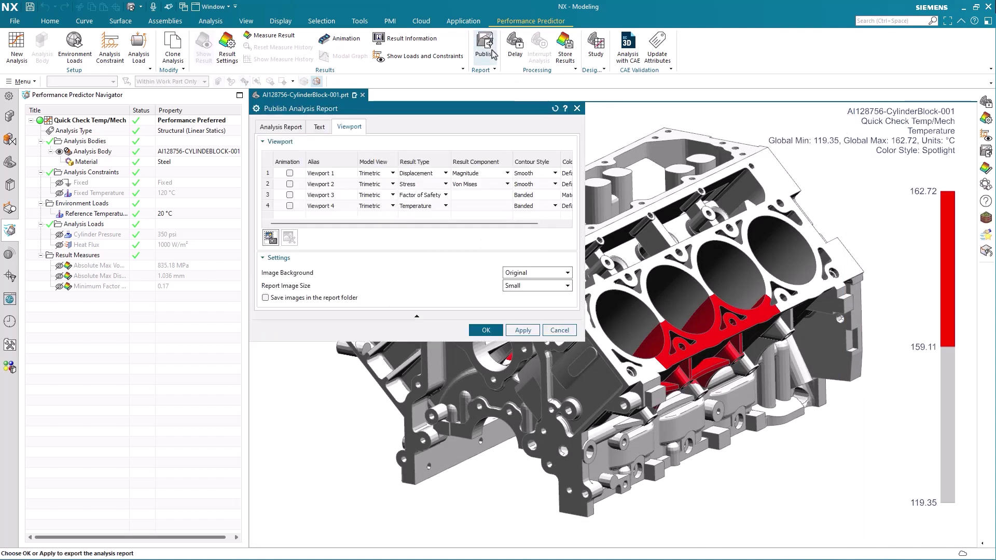
{"action": "left_click_drag", "start_coordinate": [585, 193], "coordinate": [655, 192]}
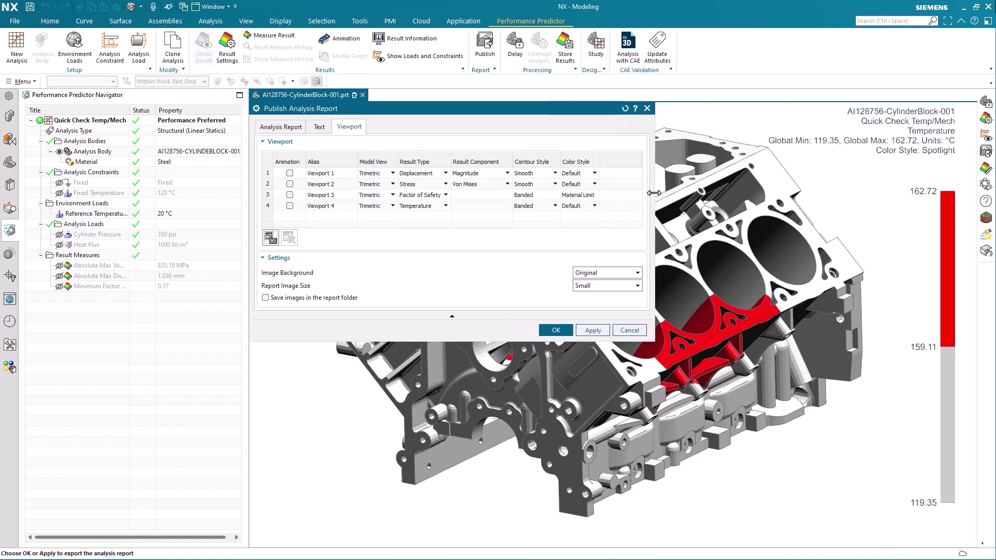
{"action": "left_click", "coordinate": [587, 209]}
{"action": "left_click", "coordinate": [594, 205]}
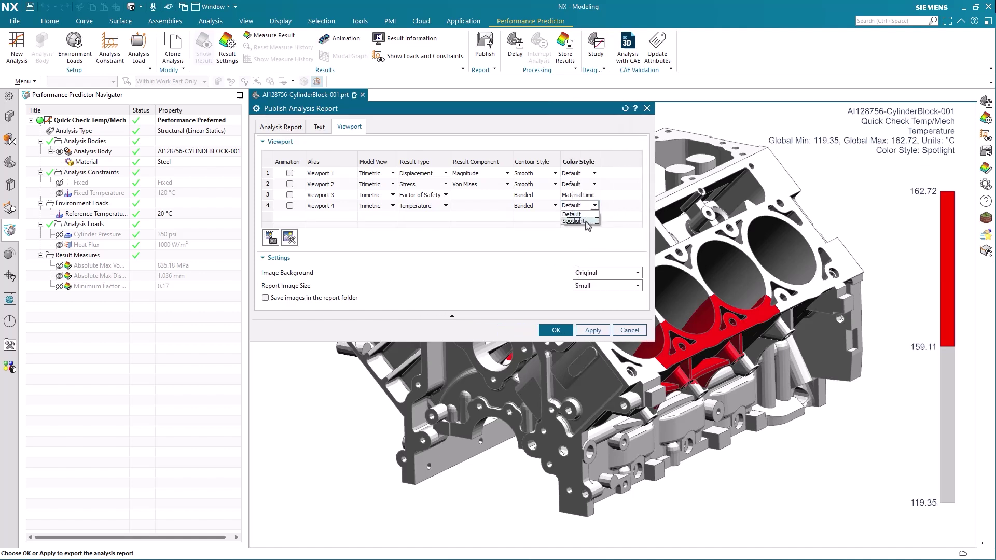
{"action": "left_click", "coordinate": [586, 222]}
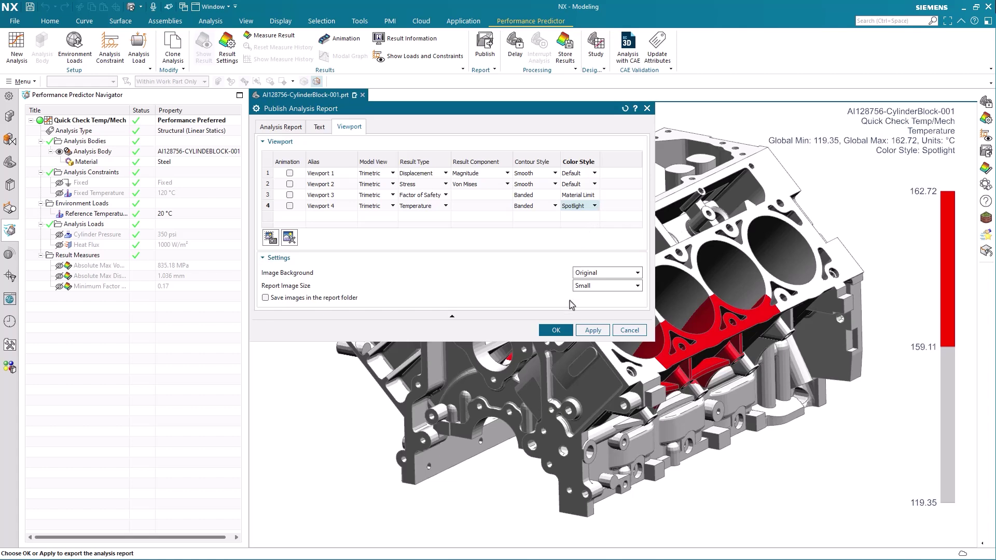
{"action": "left_click", "coordinate": [564, 330]}
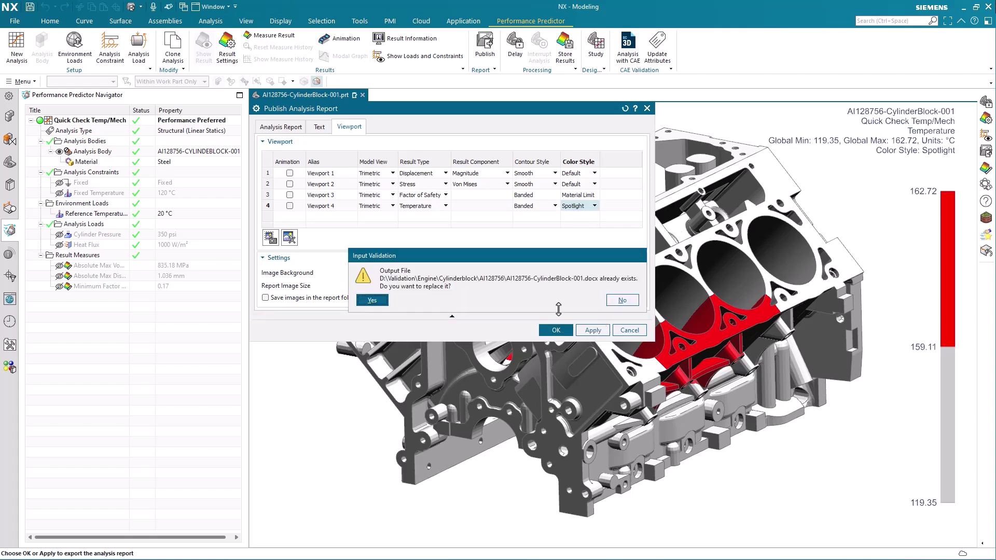
{"action": "left_click", "coordinate": [376, 301]}
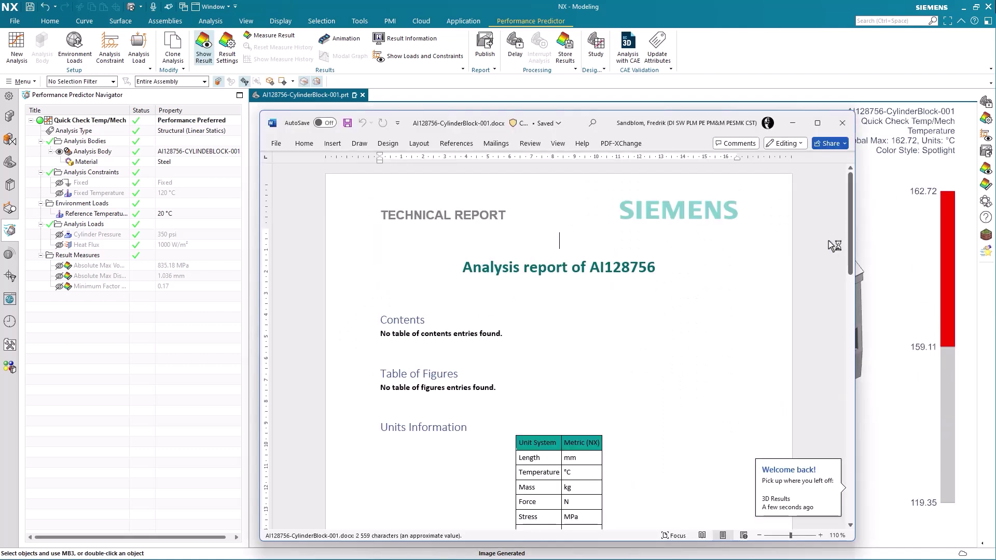
Look through the republished report down to the Temperature result figure on the last page.
{"action": "scroll", "coordinate": [775, 306], "scroll_direction": "down", "scroll_amount": 10}
{"action": "scroll", "coordinate": [777, 306], "scroll_direction": "down", "scroll_amount": 15}
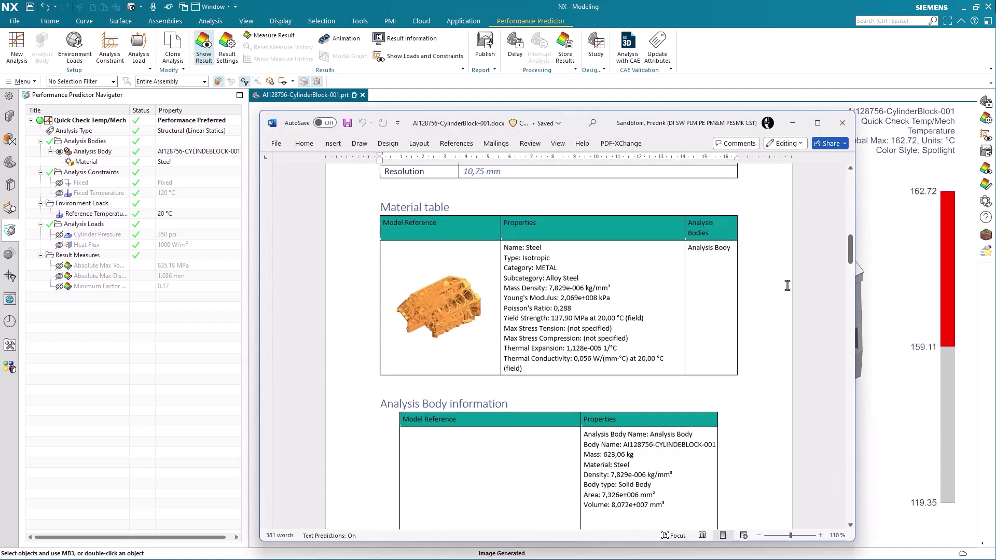
{"action": "scroll", "coordinate": [779, 296], "scroll_direction": "down", "scroll_amount": 15}
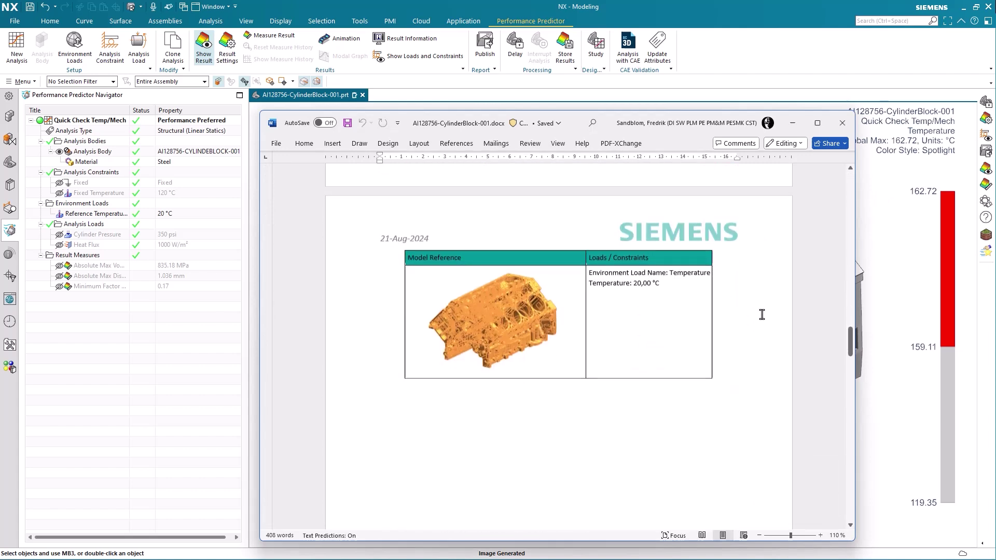
{"action": "scroll", "coordinate": [752, 324], "scroll_direction": "down", "scroll_amount": 15}
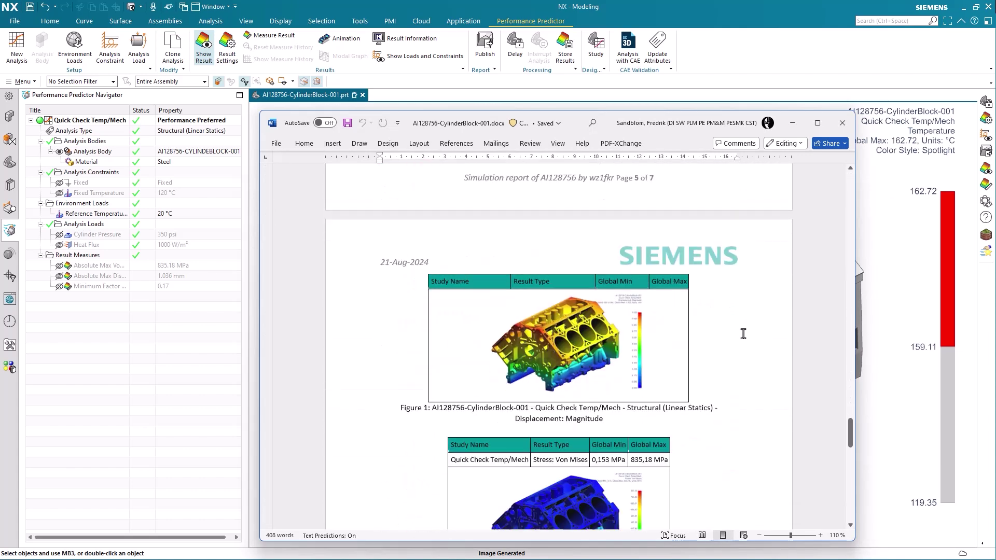
{"action": "scroll", "coordinate": [739, 328], "scroll_direction": "down", "scroll_amount": 10}
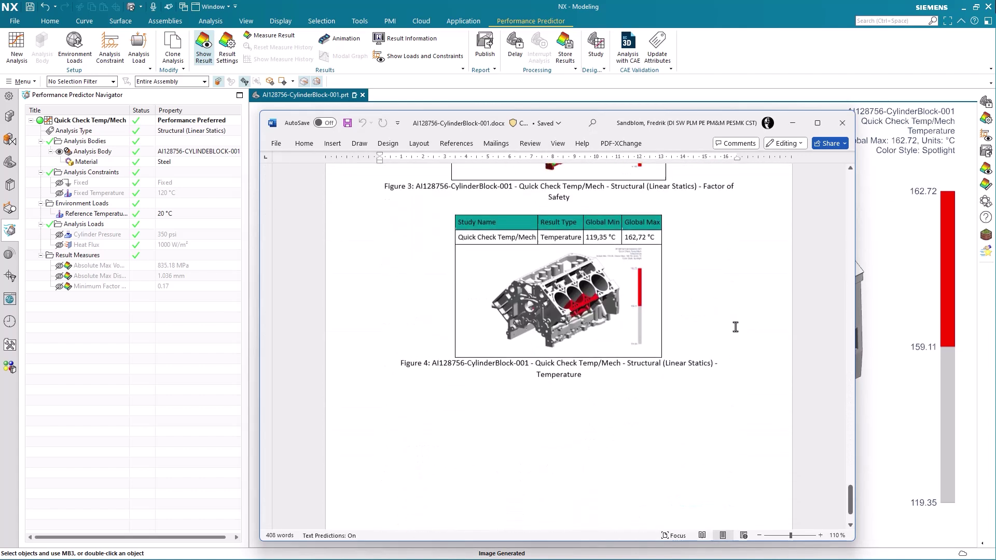